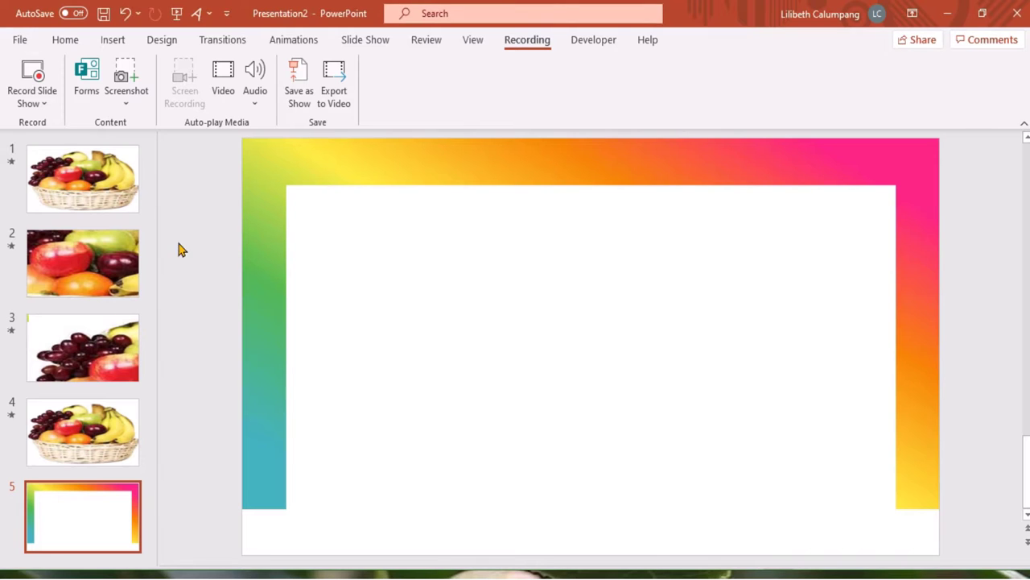
- Open the Create a Video page under File > Export
left_click(19, 41)
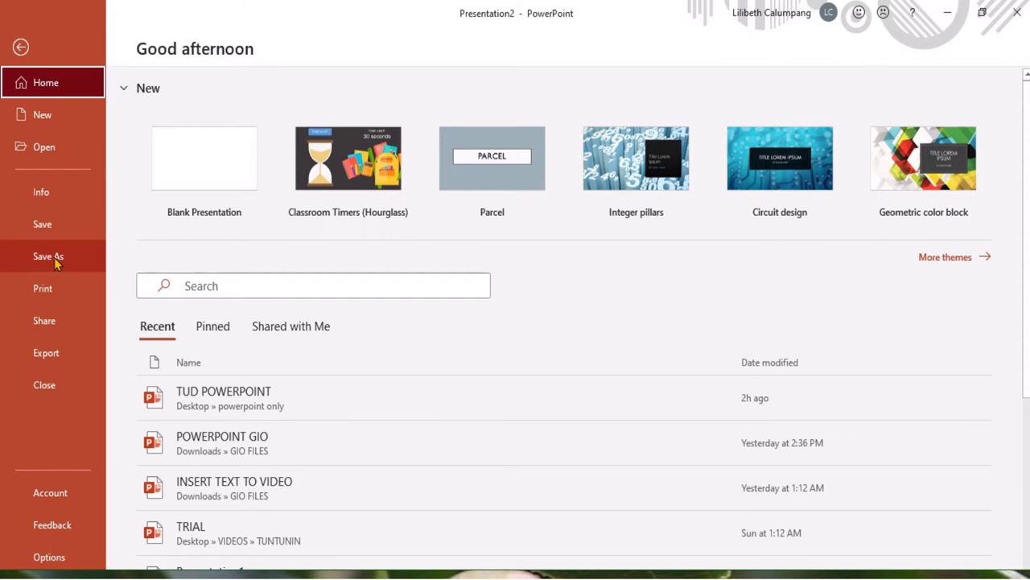
left_click(52, 357)
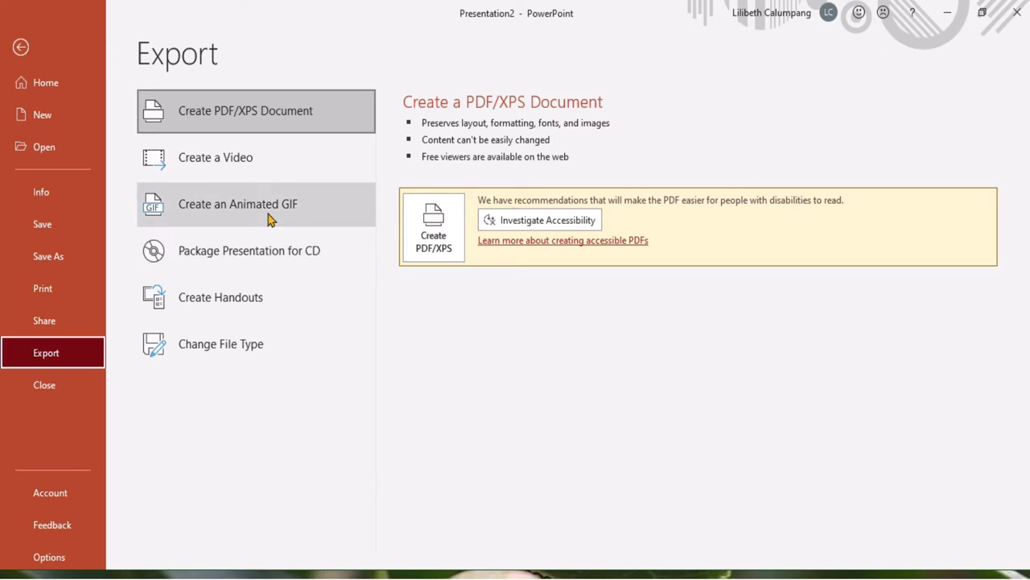
left_click(236, 165)
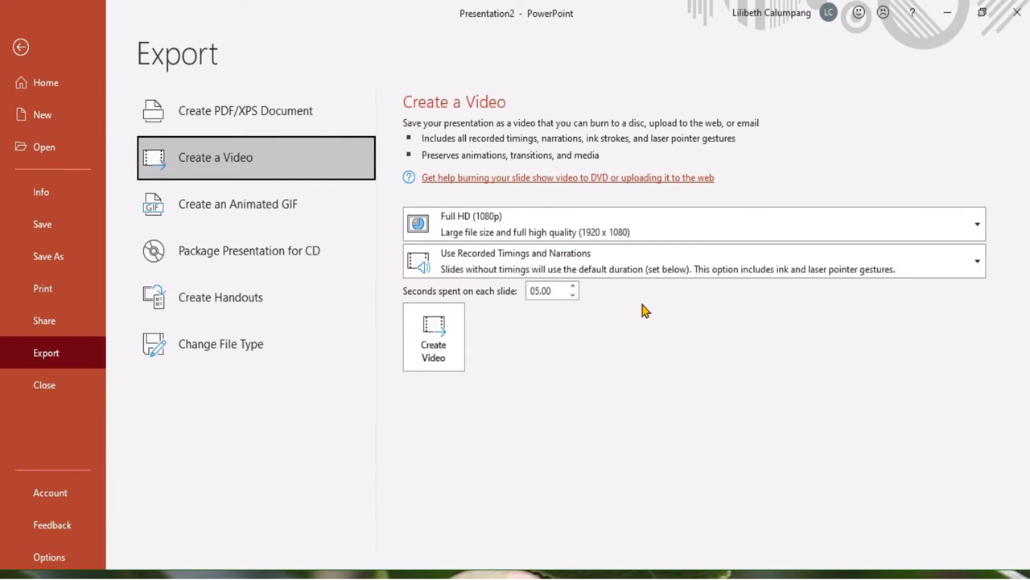
- Play the Preview Timings and Narrations slide show to its end and close it
left_click(972, 274)
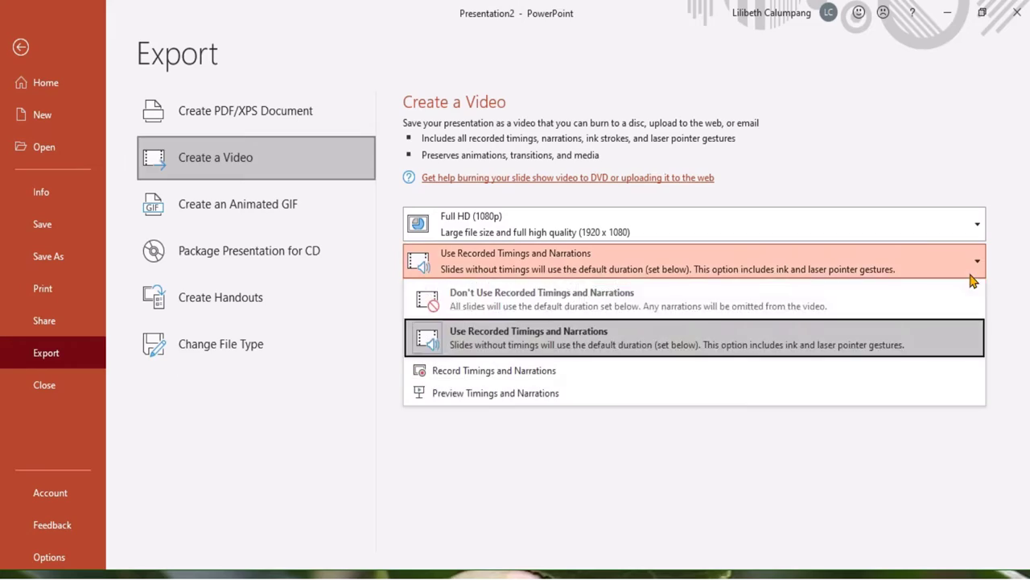
left_click(515, 397)
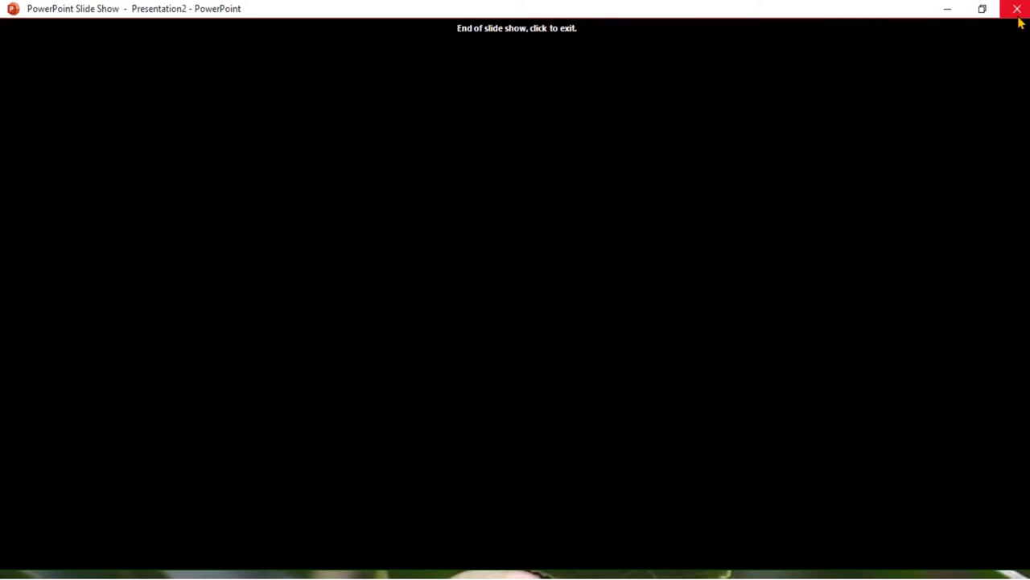
left_click(1017, 9)
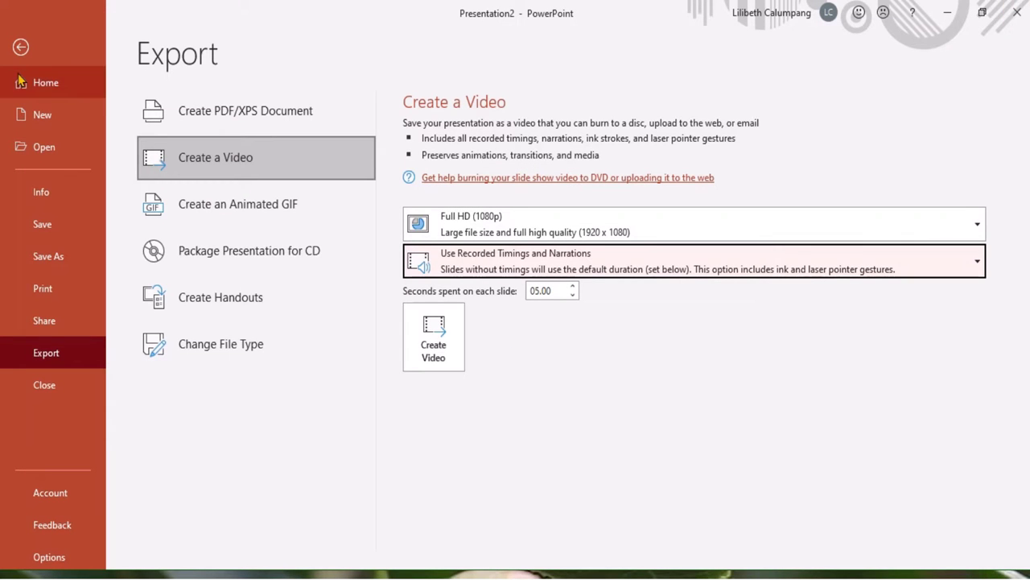
- Return to editing and insert the pink rose photo from Pictures onto slide 5
left_click(25, 48)
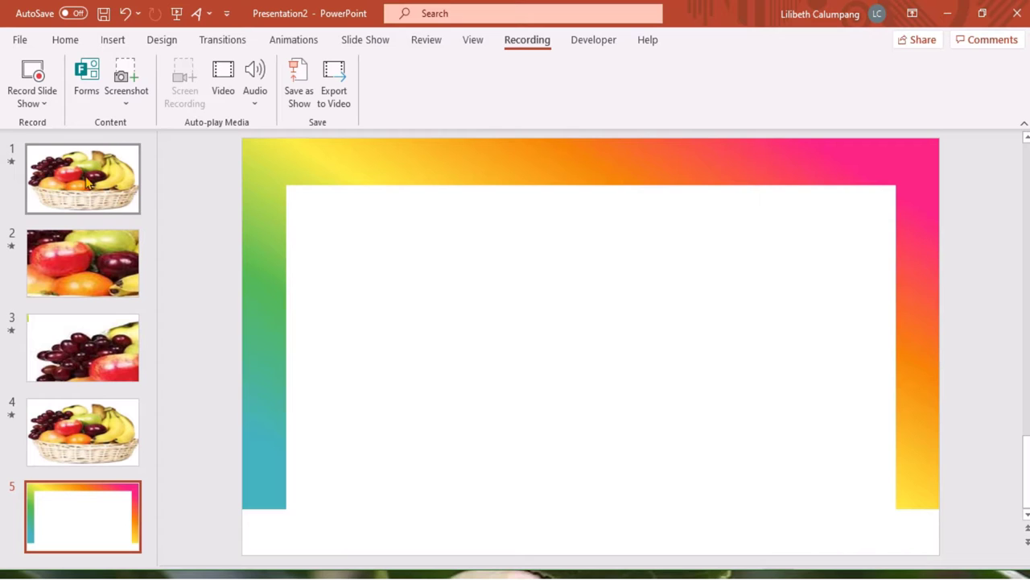
left_click(64, 44)
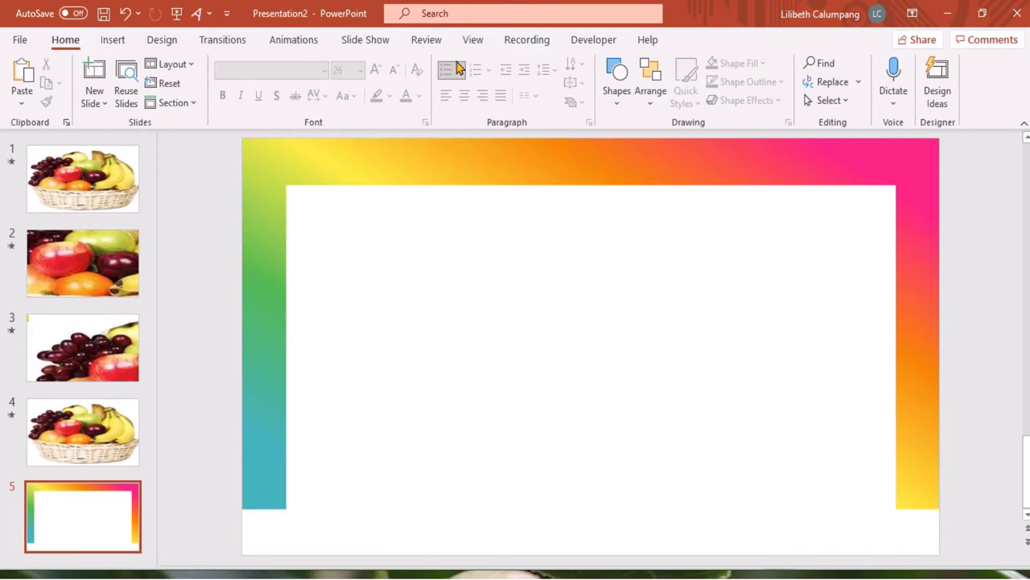
left_click(112, 40)
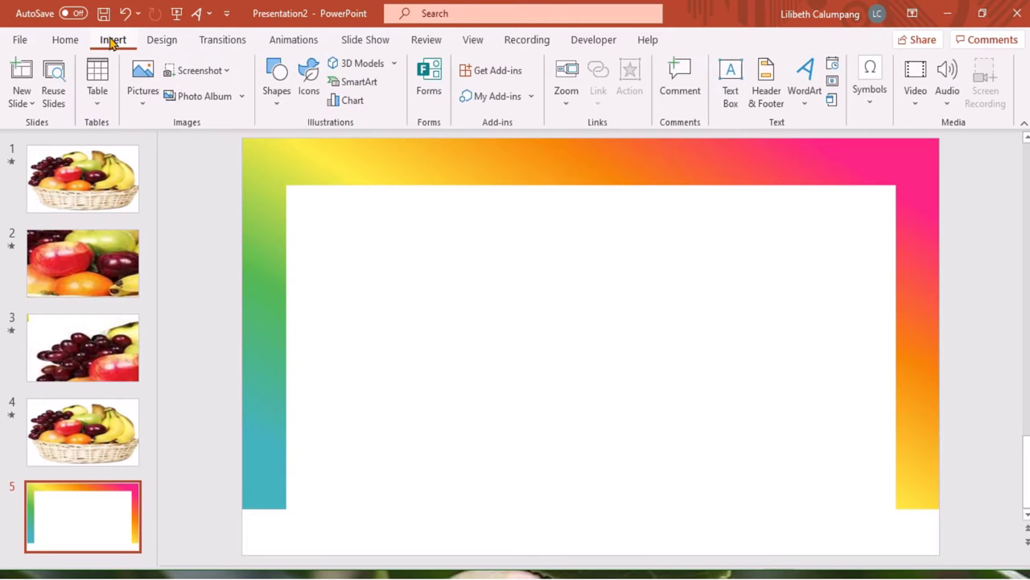
left_click(141, 96)
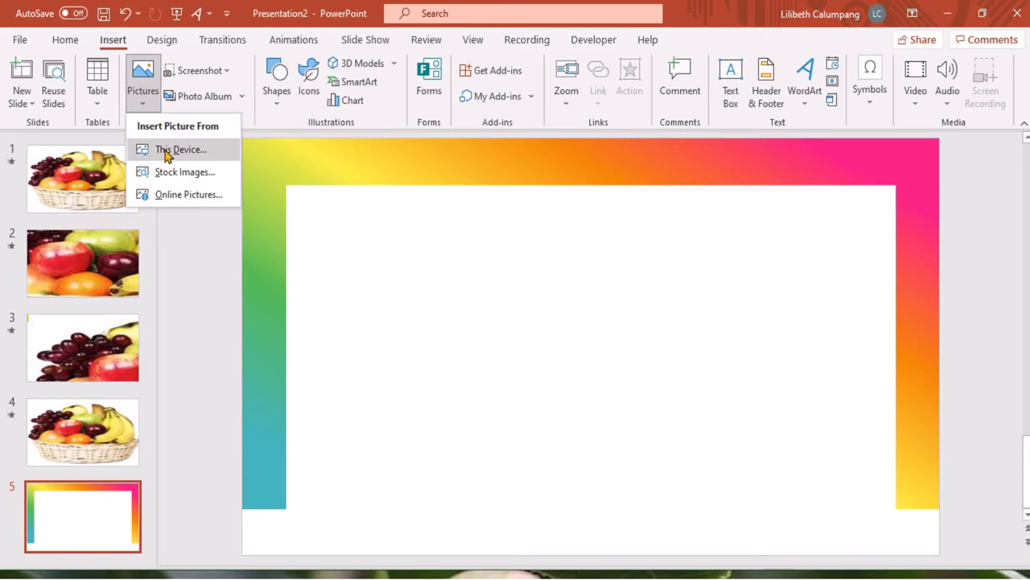
left_click(167, 151)
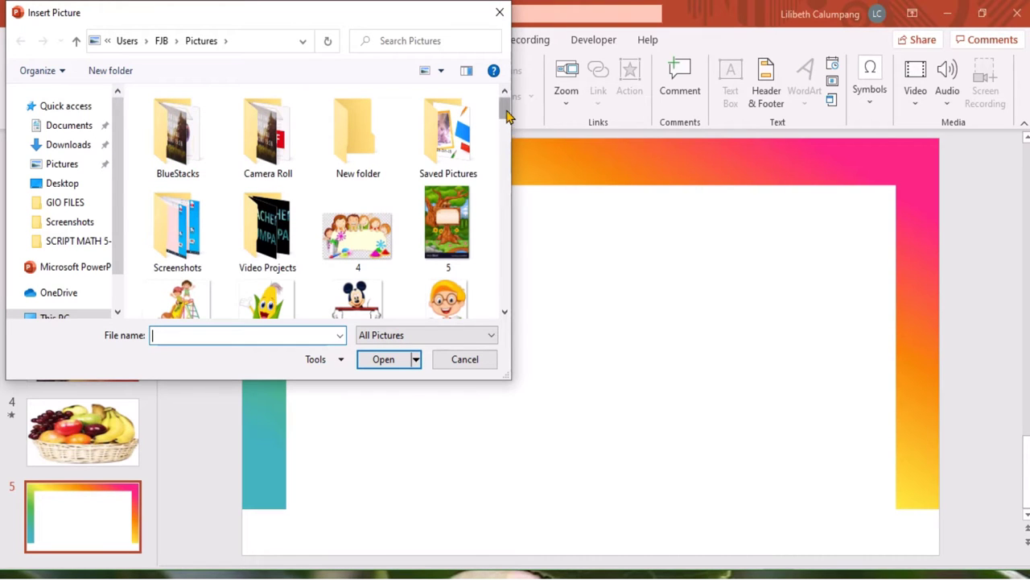
left_click_drag(507, 111, 505, 164)
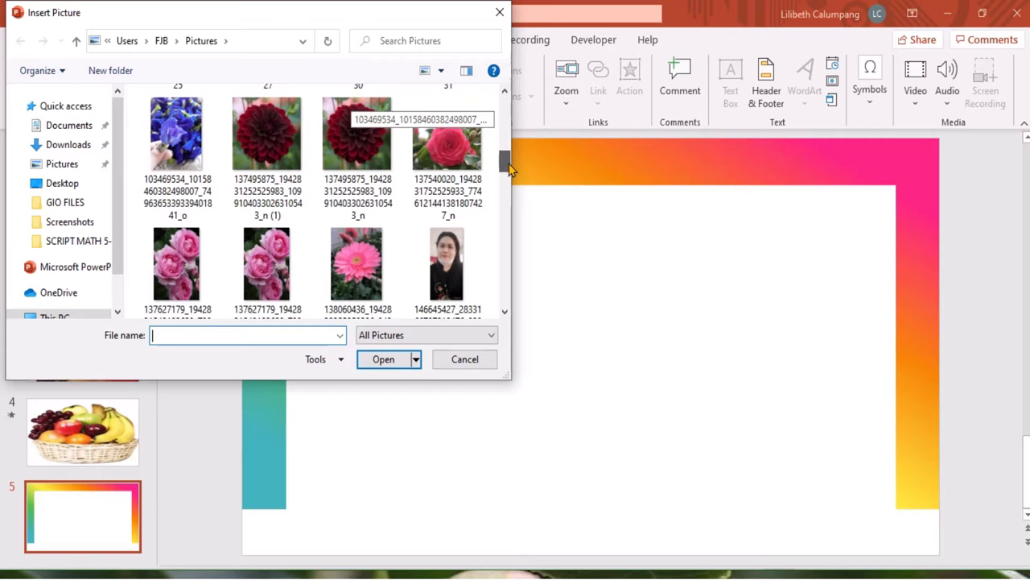
left_click(439, 158)
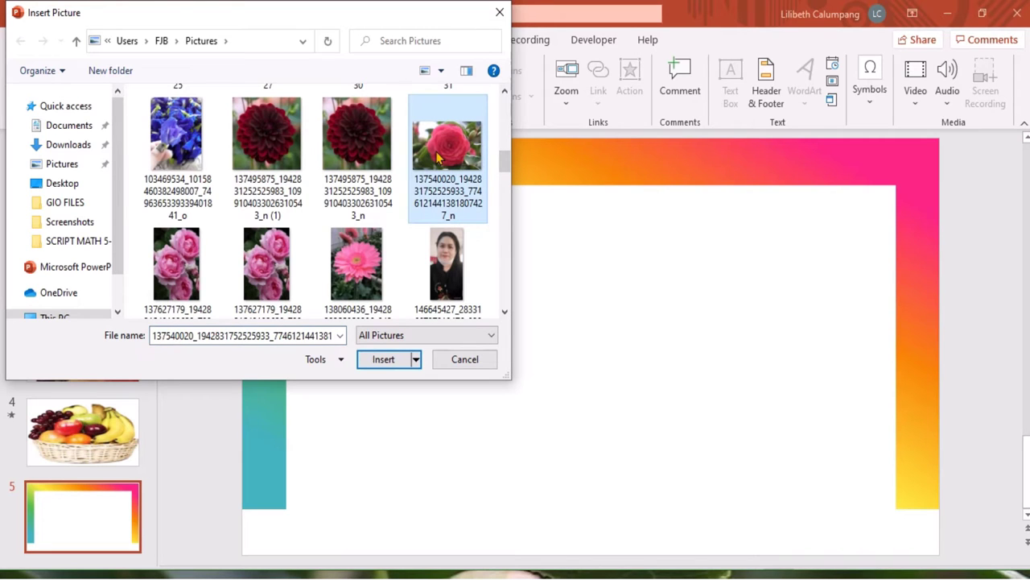
left_click(387, 363)
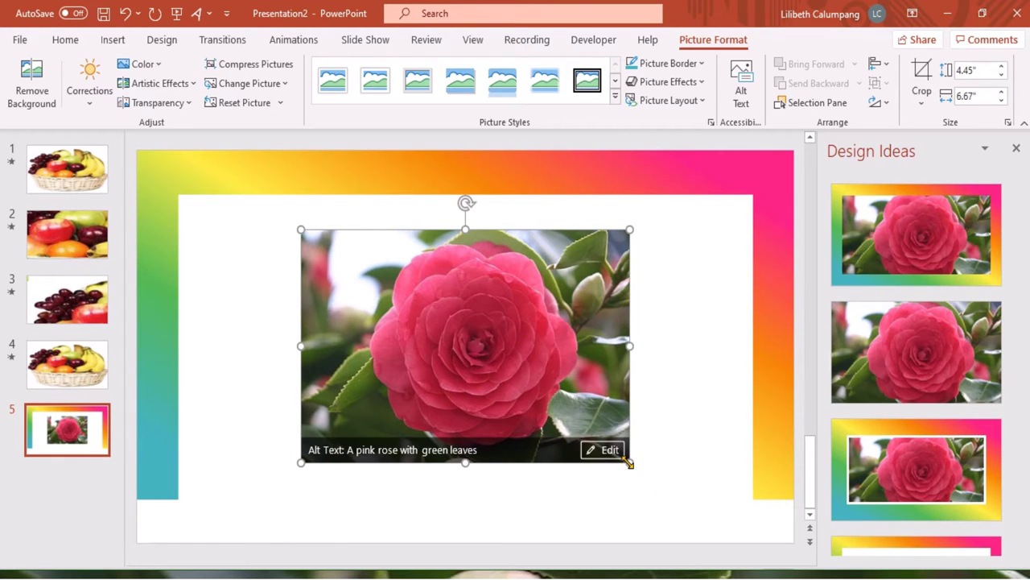
- Resize and move the rose photo to fill the entire slide at 13.33 by 7.48 inches
mouse_move(628, 462)
left_mouse_down()
mouse_move(753, 520)
mouse_move(741, 516)
left_mouse_up()
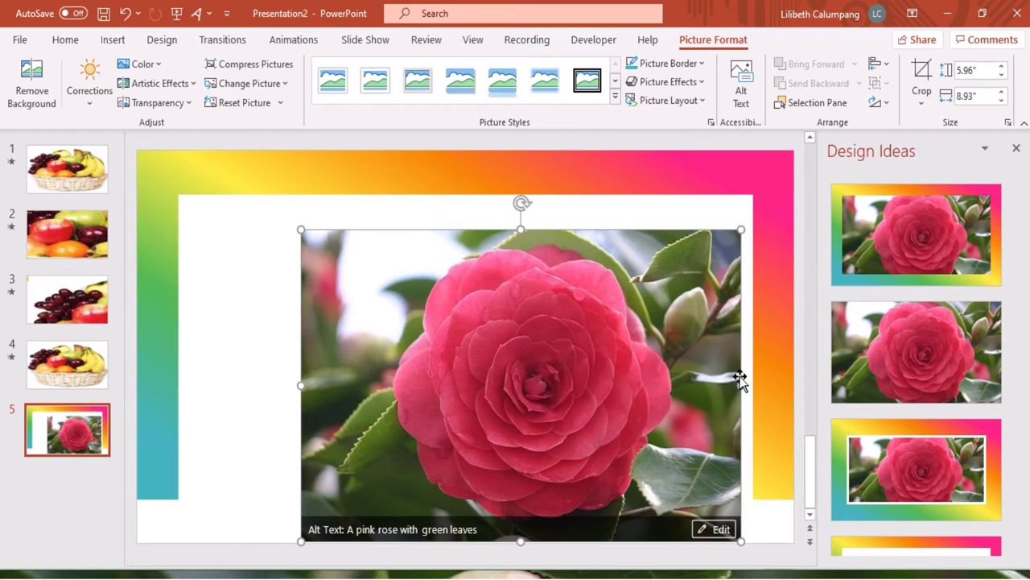
left_click_drag(741, 385, 788, 388)
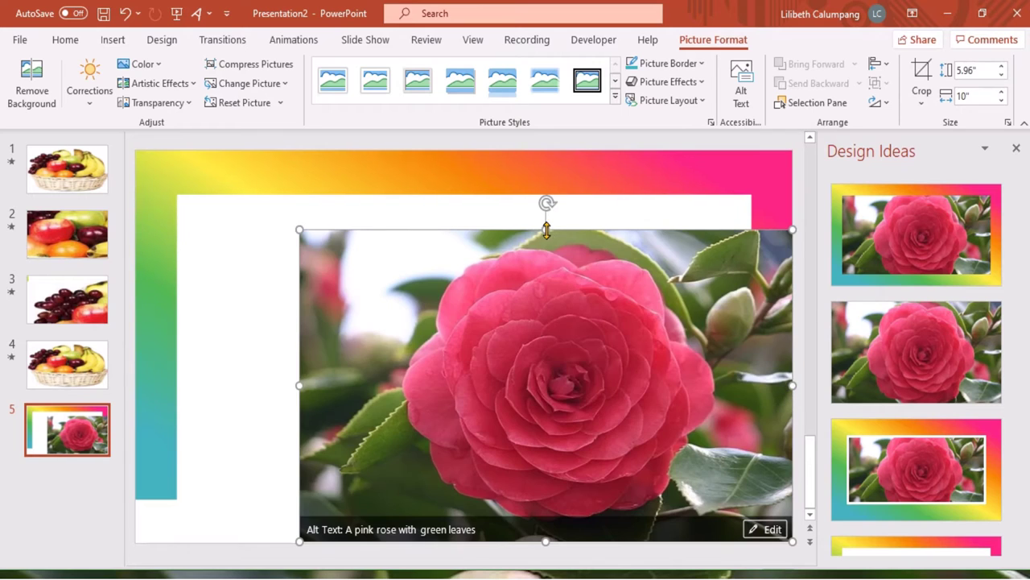
left_click_drag(541, 219, 532, 153)
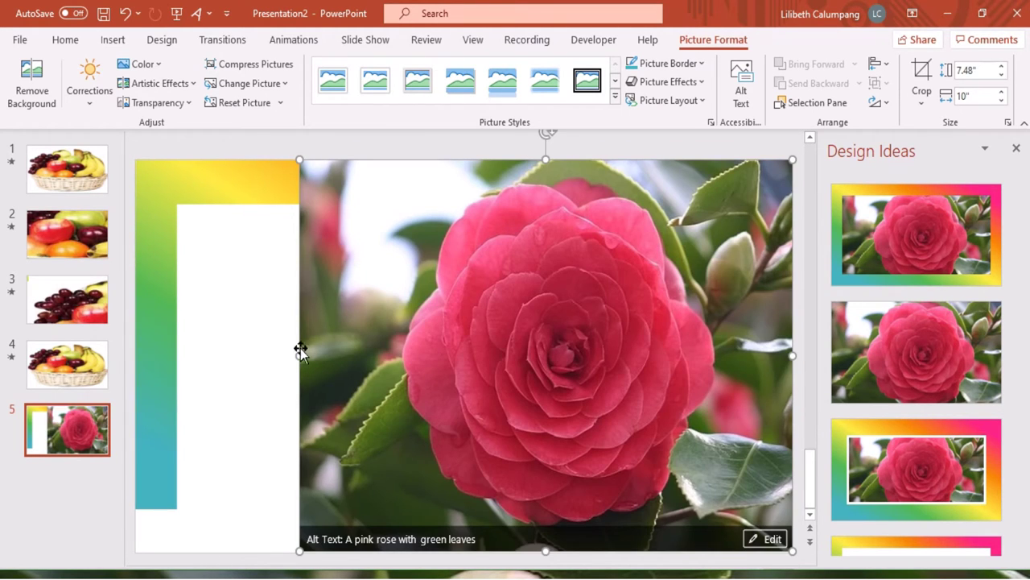
left_click_drag(299, 357, 137, 352)
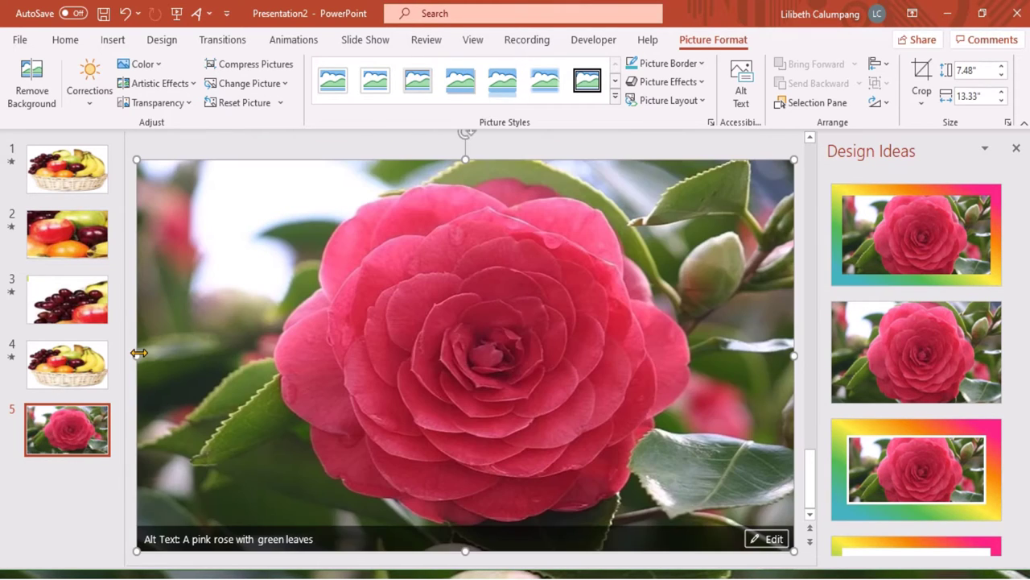
left_click(71, 438)
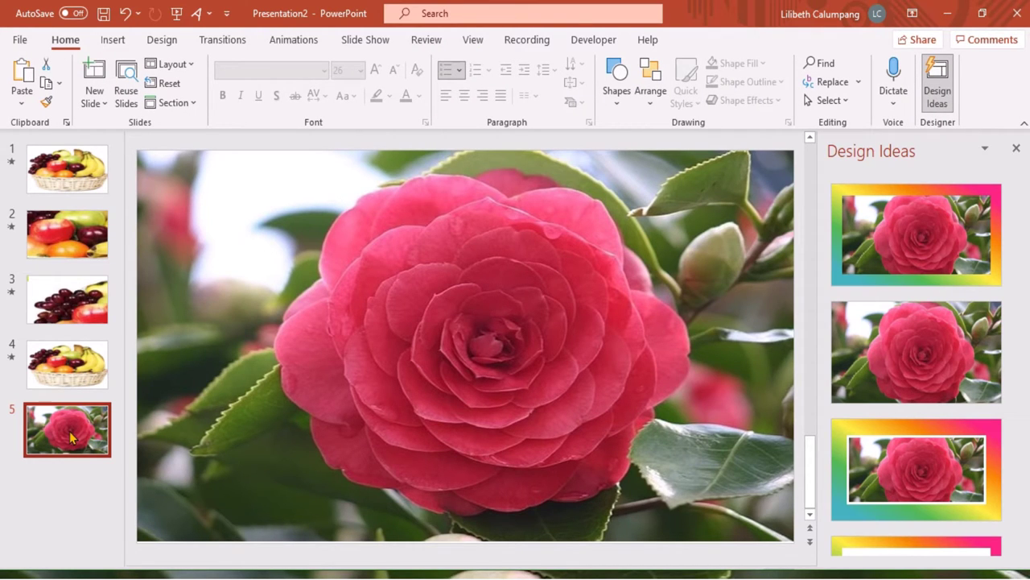
- Duplicate slide 5 as a new slide 6 and select its rose picture
right_click(71, 437)
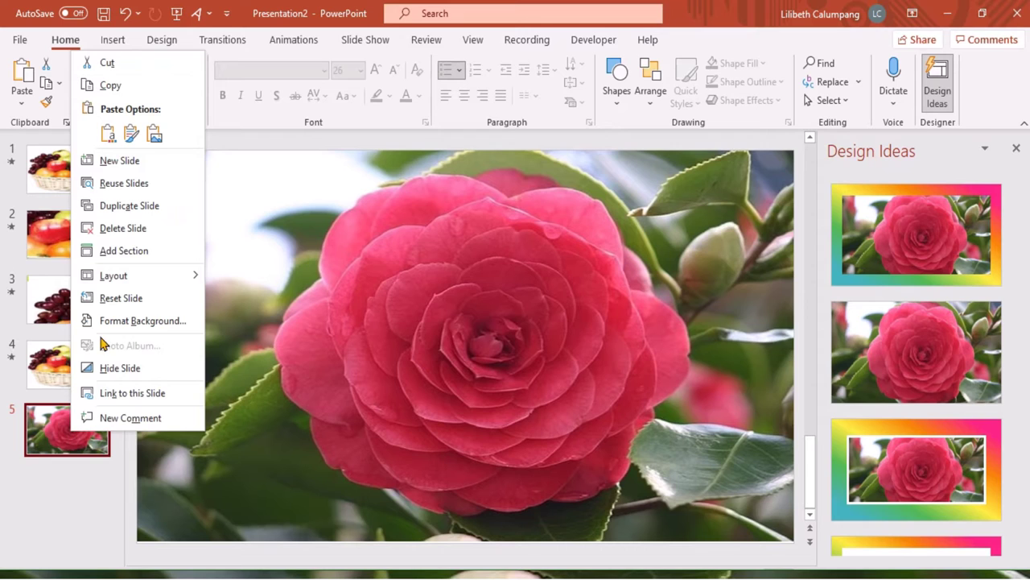
left_click(117, 211)
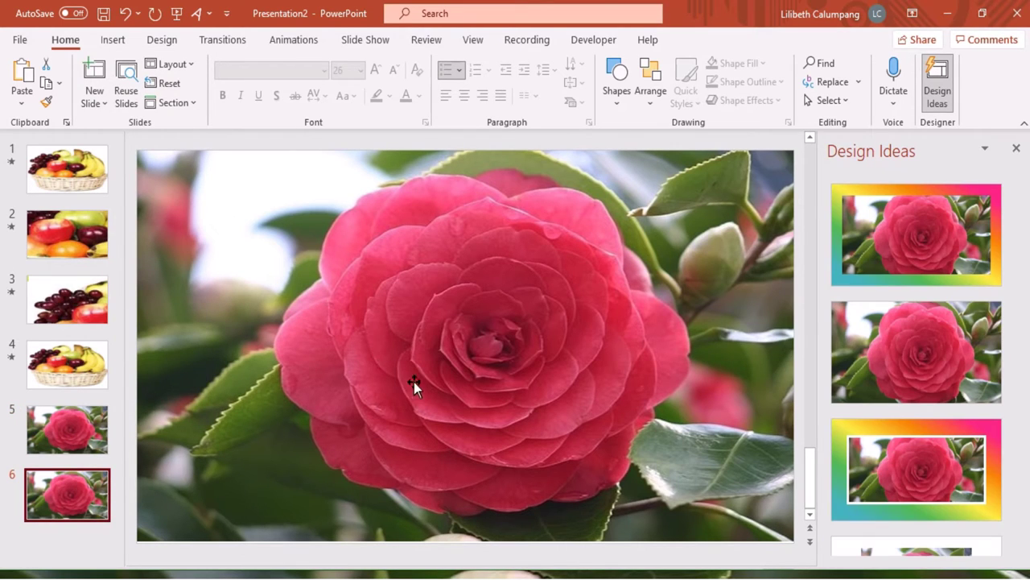
left_click_drag(414, 383, 416, 393)
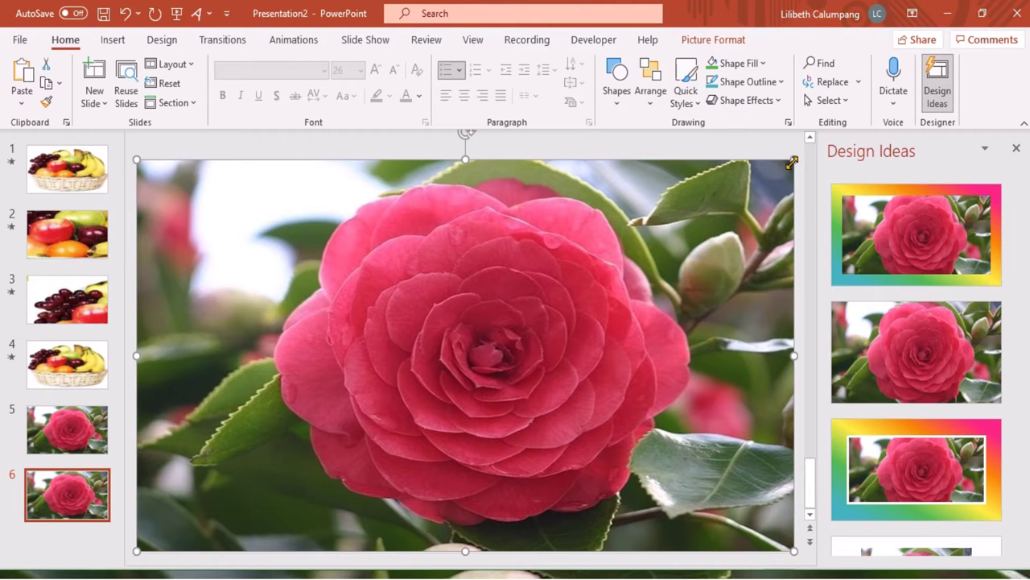
- Enlarge the copied rose far past the slide edges so its centre fills the slide
left_click_drag(792, 161, 596, 268)
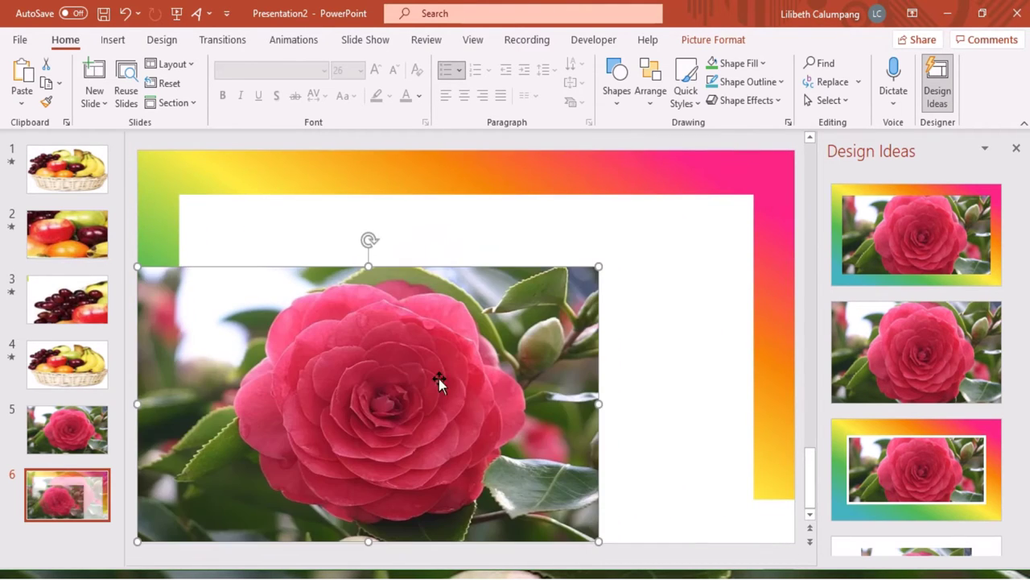
left_click_drag(438, 378, 317, 444)
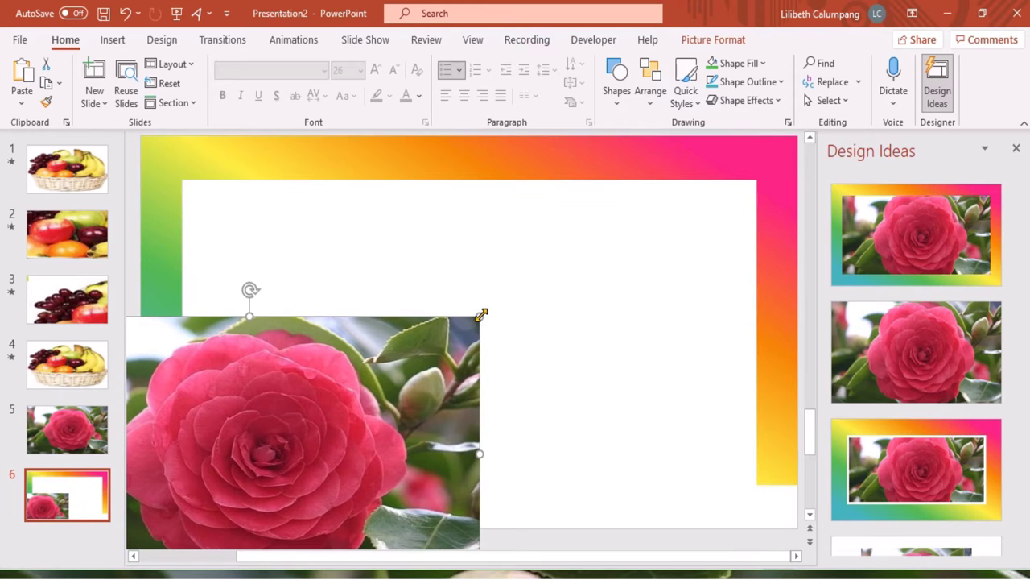
mouse_move(480, 314)
left_mouse_down()
mouse_move(704, 194)
mouse_move(714, 167)
mouse_move(805, 133)
mouse_move(776, 223)
left_mouse_up()
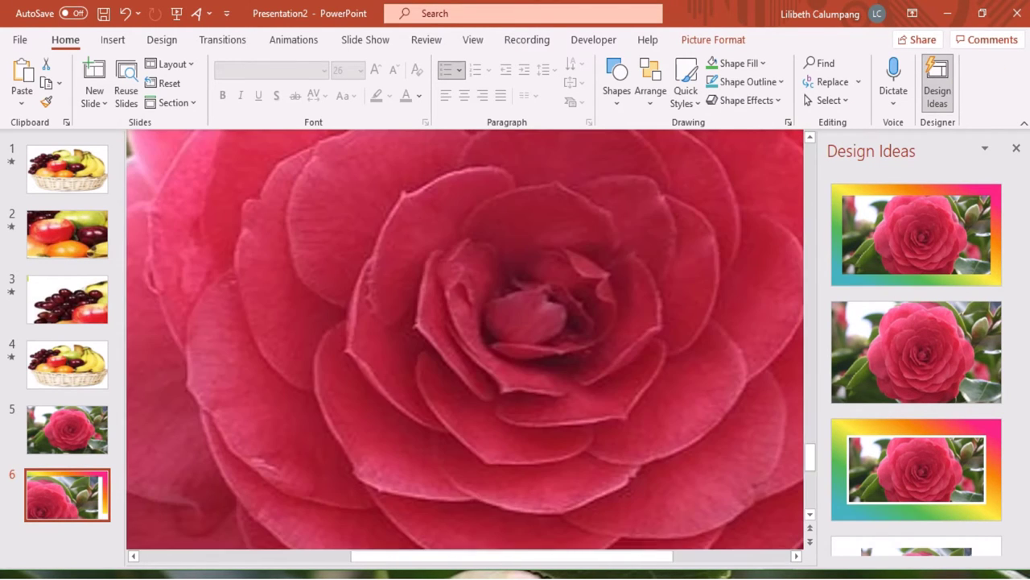
left_click_drag(630, 253, 591, 303)
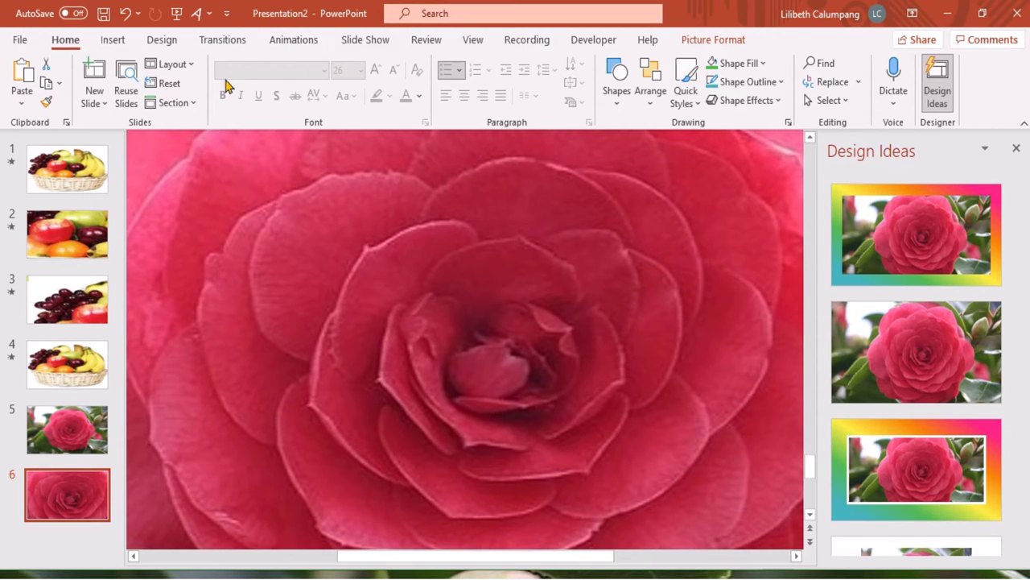
- Give slide 6 a 02.00-second Morph transition, then go back to slide 5
left_click(230, 44)
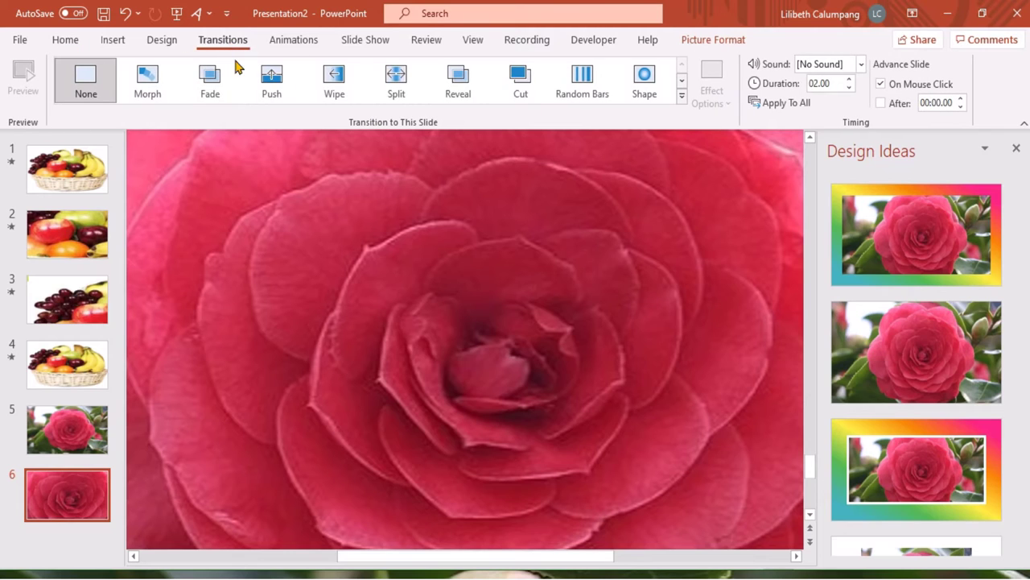
left_click(146, 87)
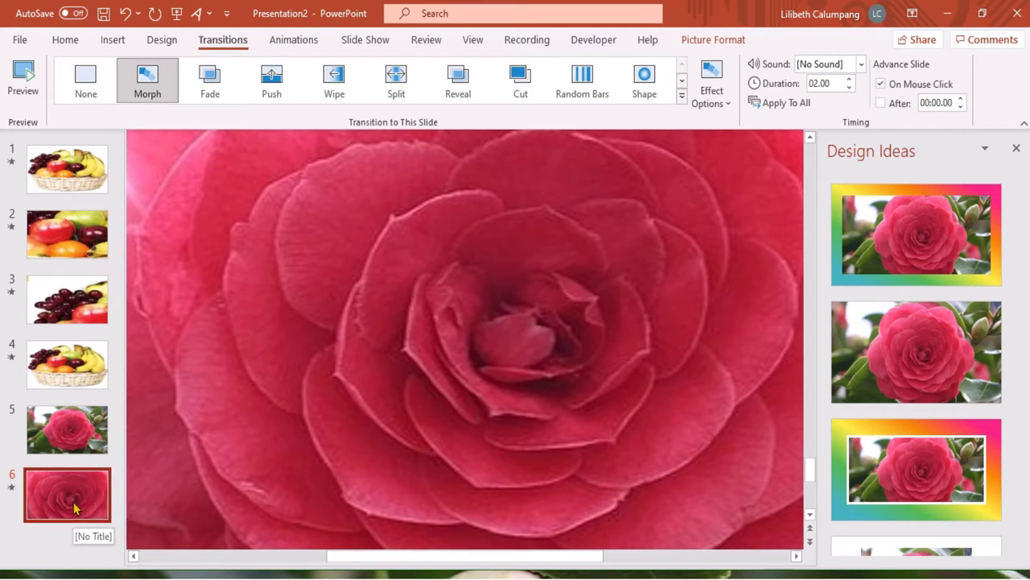
left_click(81, 435)
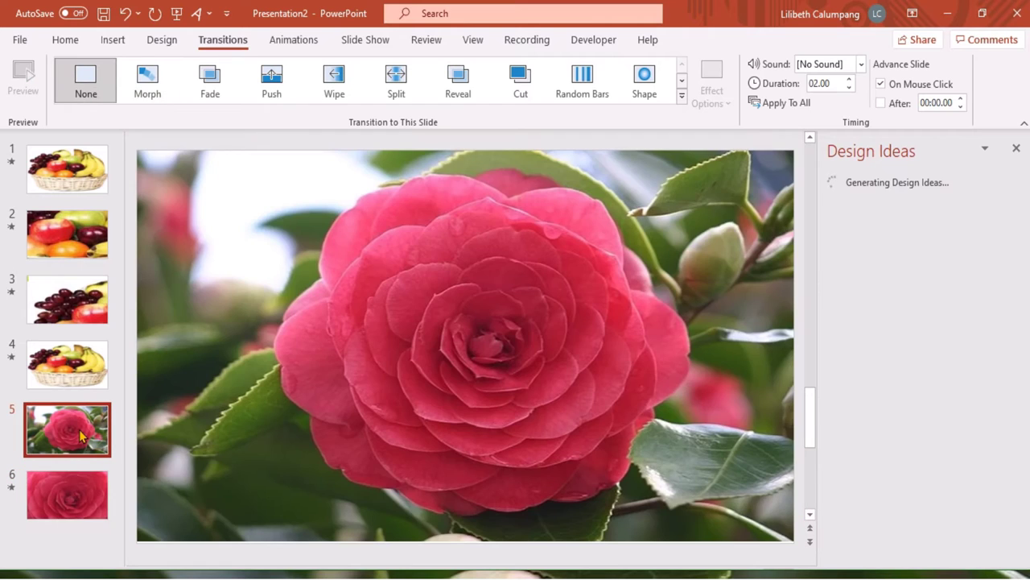
- Duplicate rose slide 5, move the copy to the end as slide 7, and select its picture
right_click(80, 436)
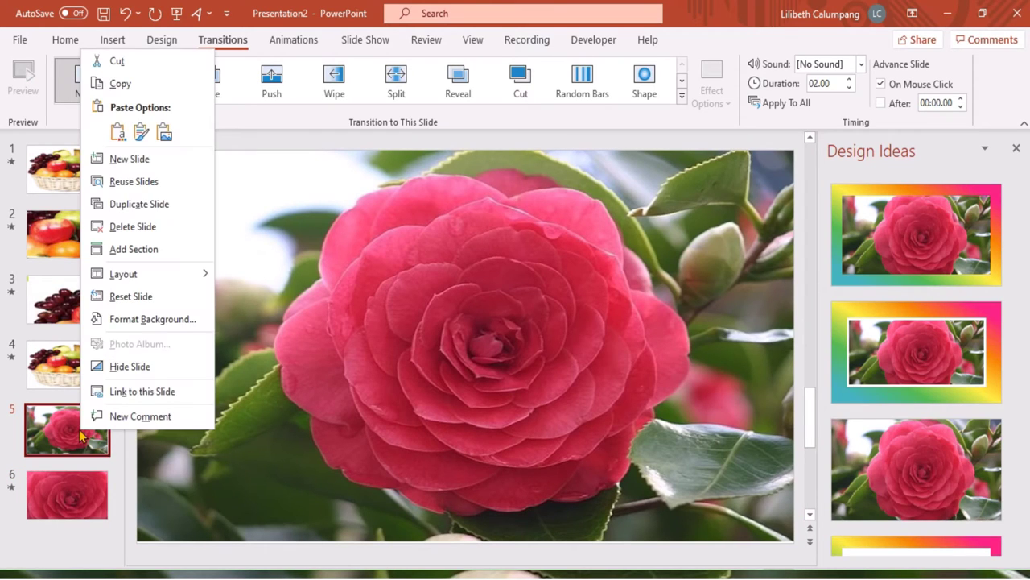
left_click(152, 203)
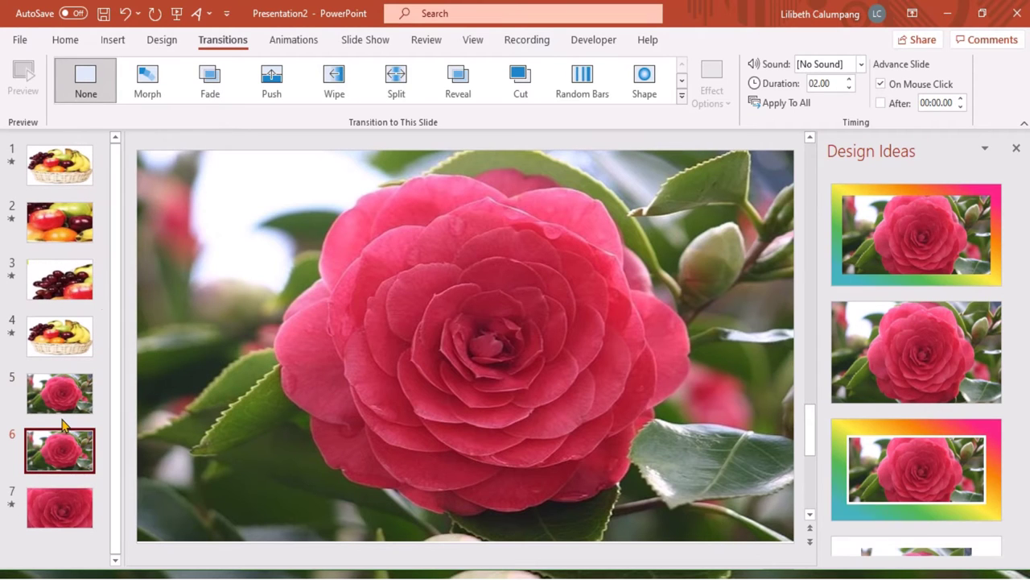
mouse_move(66, 447)
left_mouse_down()
mouse_move(59, 505)
mouse_move(60, 494)
left_mouse_up()
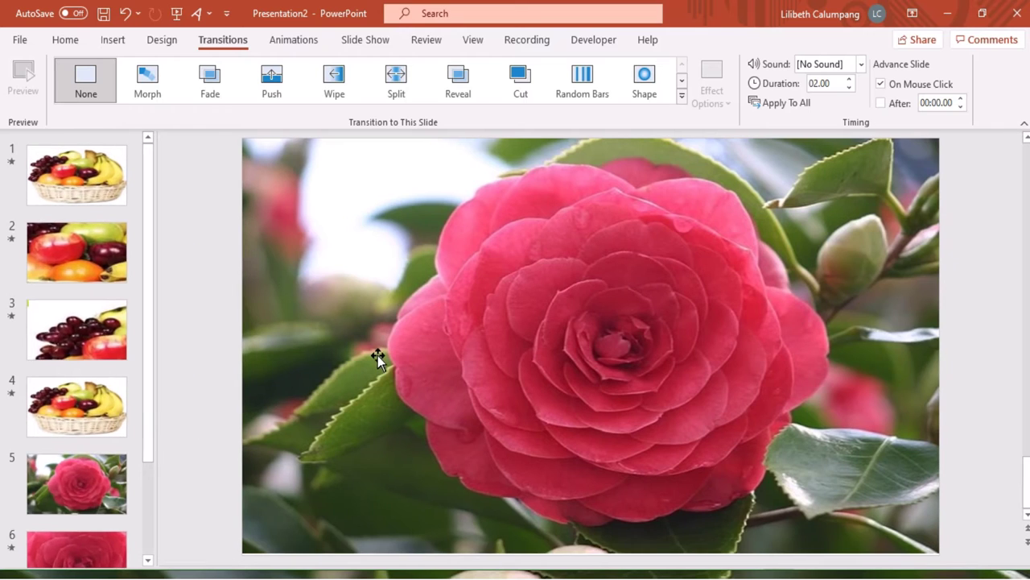
left_click(377, 355)
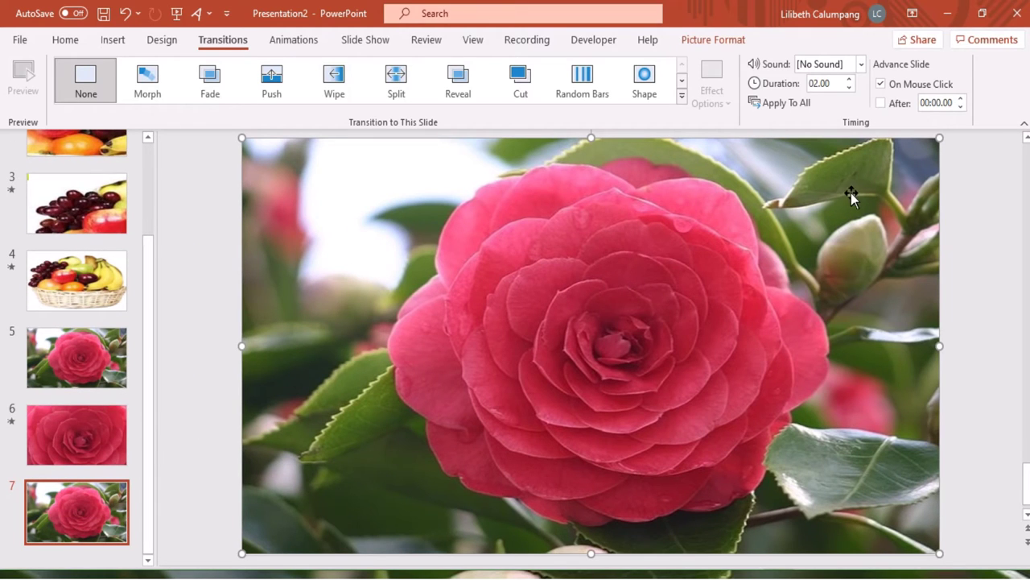
- Shift slide 7's rose picture down and to the left, undoing a mistaken enlargement
left_click_drag(874, 199, 604, 342)
scroll(612, 341, "up", 2)
scroll(749, 229, "down", 1)
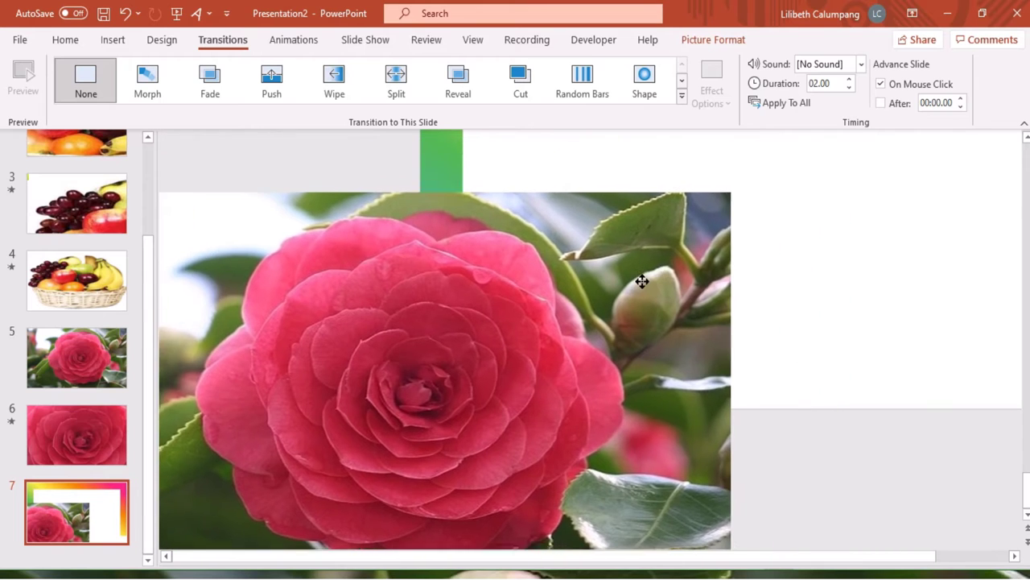
left_click_drag(642, 281, 605, 303)
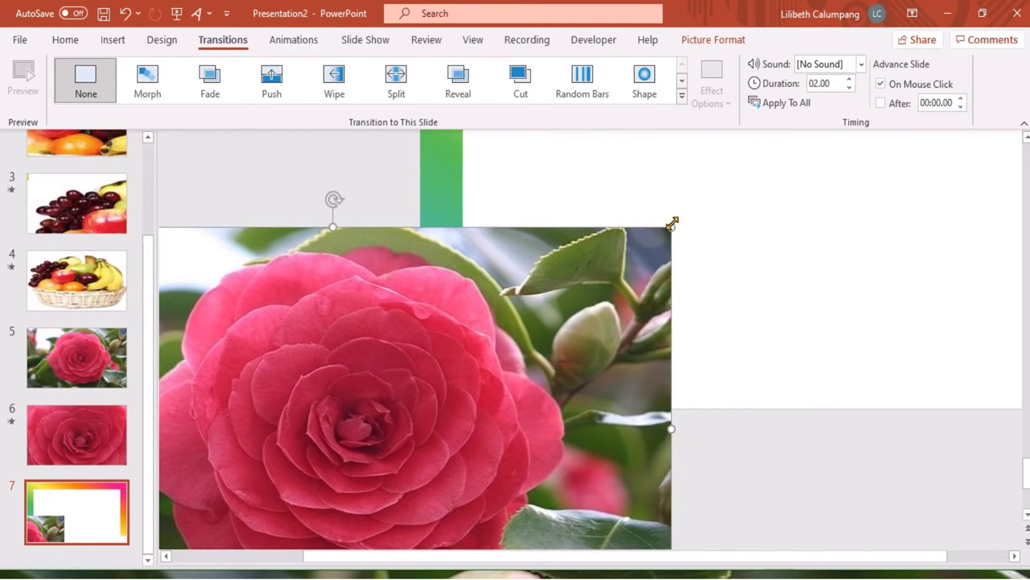
left_click_drag(673, 223, 808, 162)
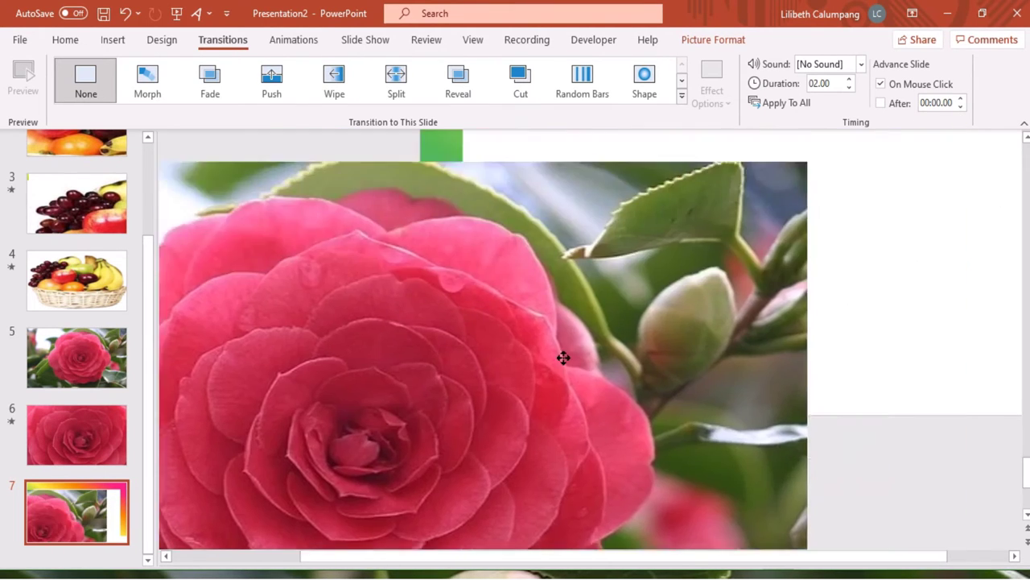
key("ctrl+z")
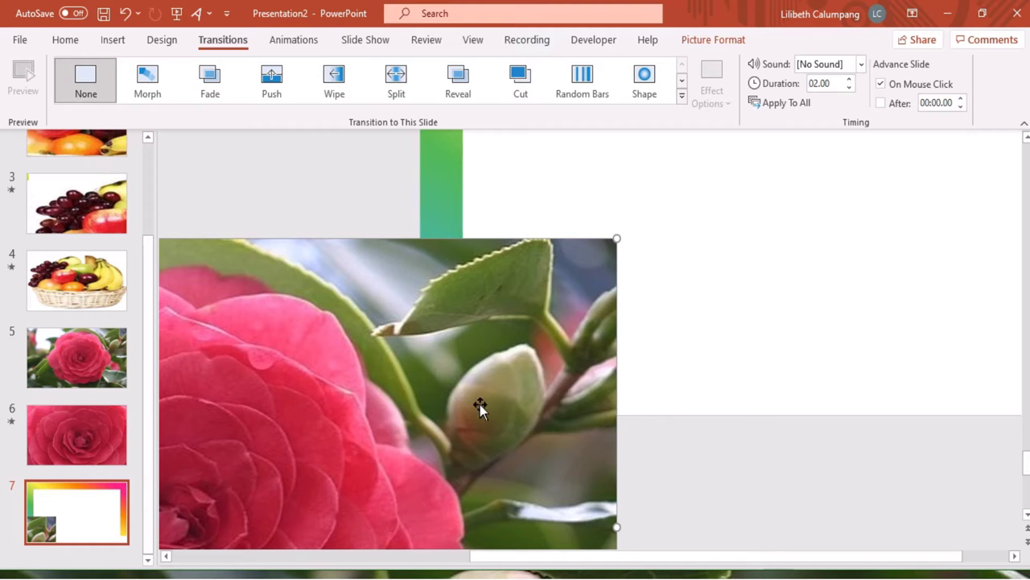
- Enlarge the picture toward the upper right and reposition it until the green bud dominates
left_click_drag(616, 238, 975, 206)
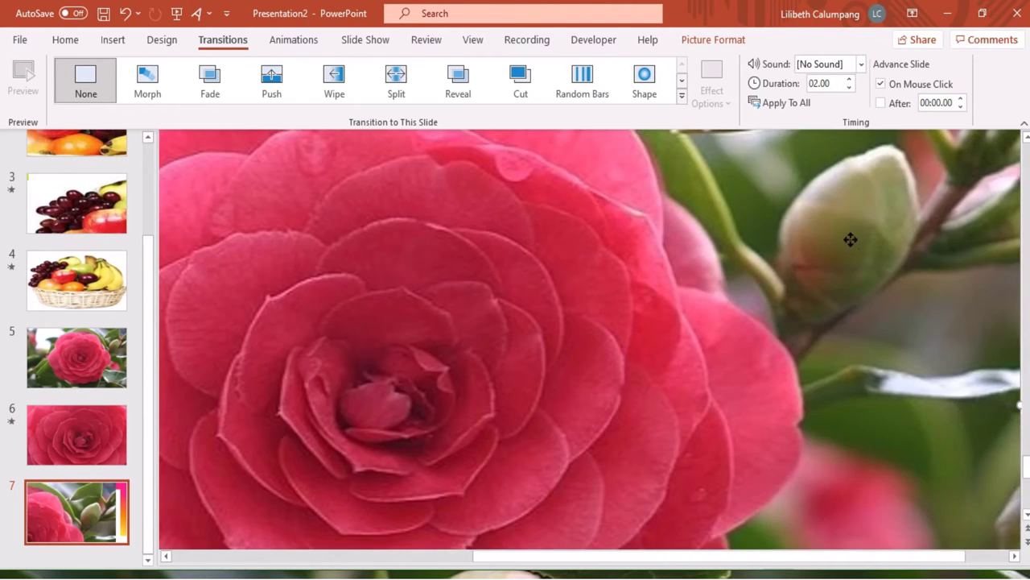
left_click_drag(851, 237, 543, 375)
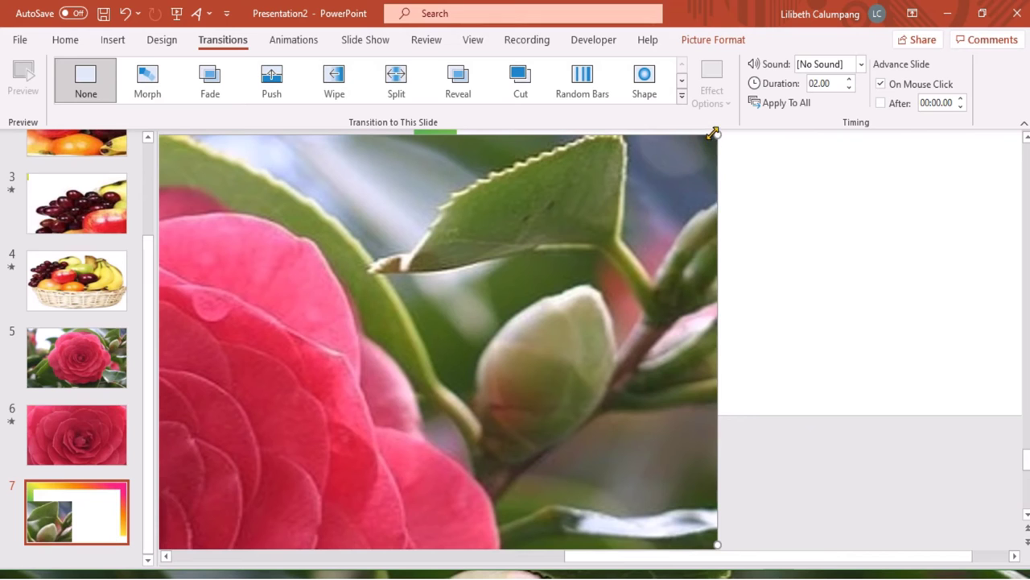
left_click_drag(717, 135, 820, 151)
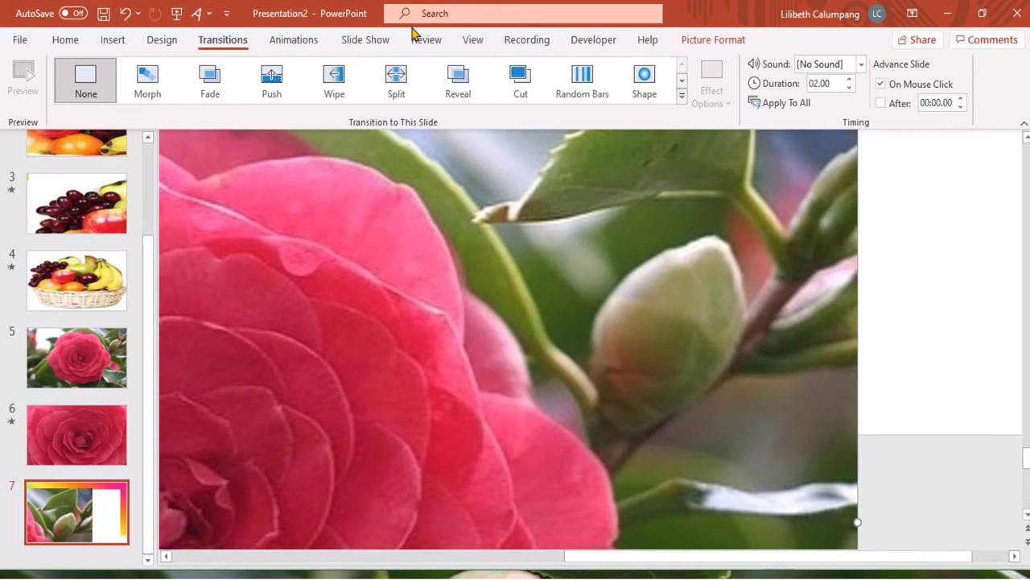
mouse_move(507, 14)
key("ctrl+z")
key("ctrl+z")
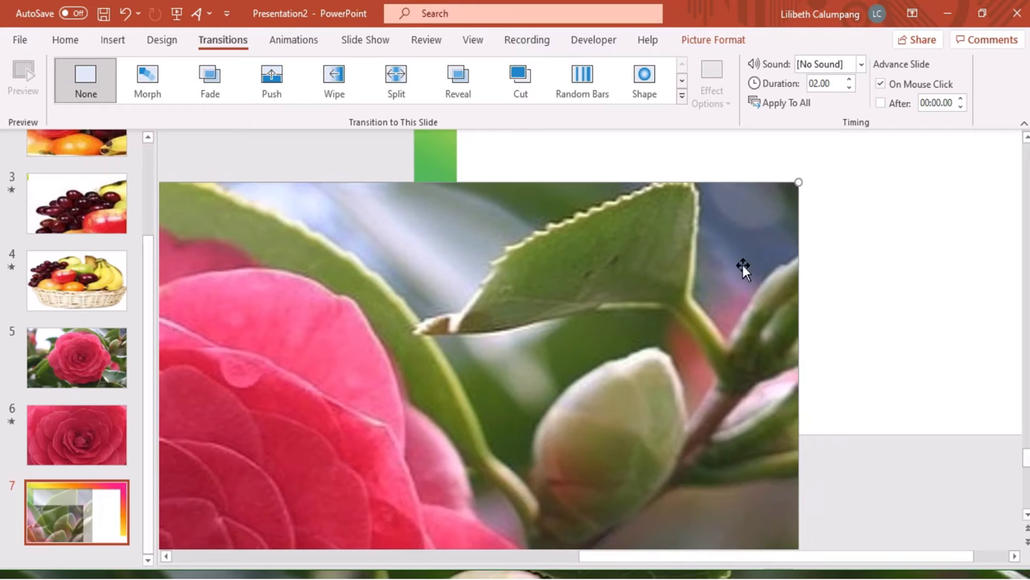
mouse_move(795, 182)
left_mouse_down()
mouse_move(1029, 183)
mouse_move(929, 199)
left_mouse_up()
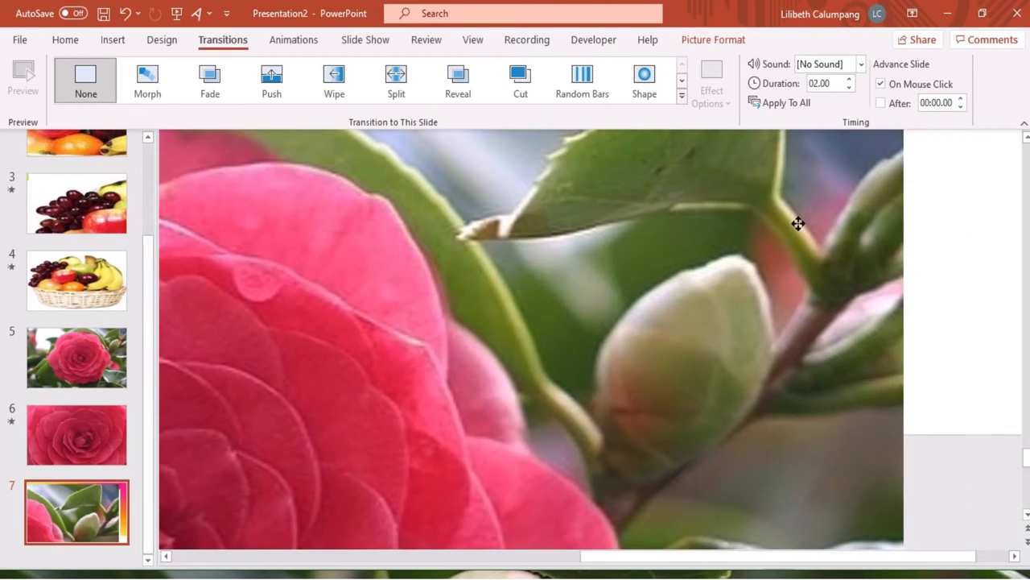
mouse_move(854, 158)
left_mouse_down()
mouse_move(962, 202)
mouse_move(972, 184)
left_mouse_up()
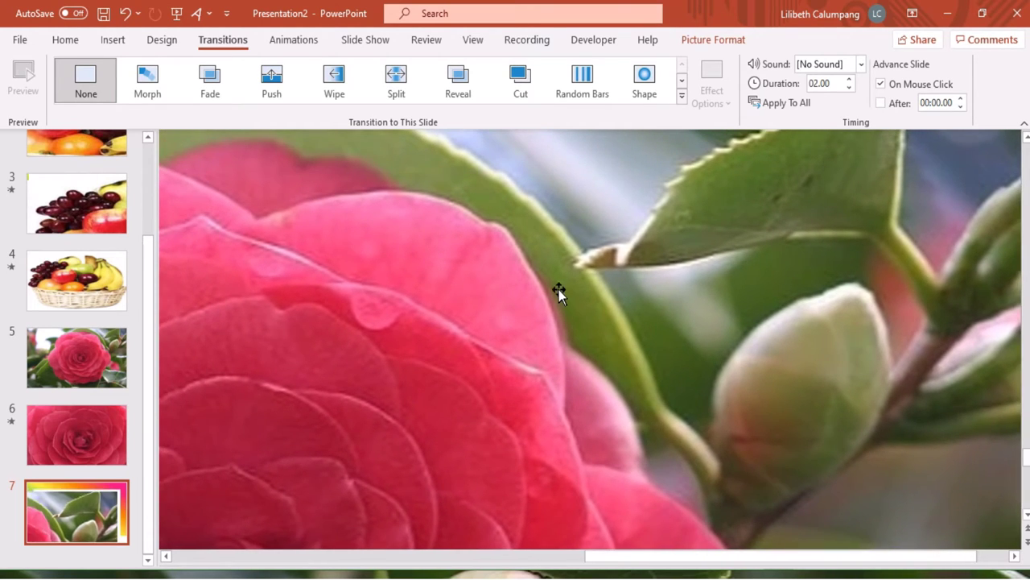
- Apply Morph to slide 7, reframe the enlarged picture on the pale green bud, and preview it
left_click(141, 88)
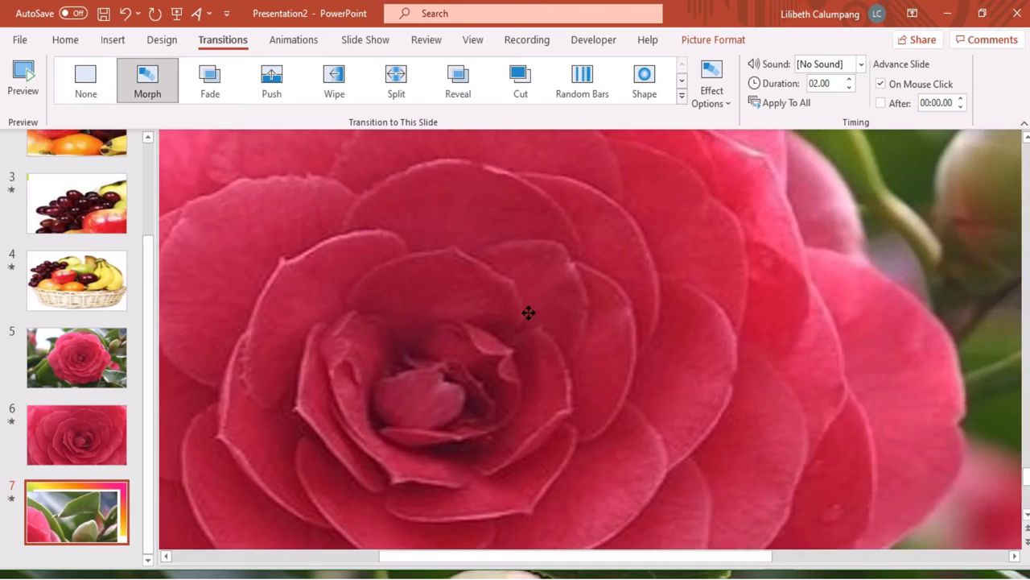
left_click_drag(808, 235, 352, 363)
mouse_move(747, 223)
left_mouse_down()
mouse_move(555, 301)
mouse_move(633, 437)
left_mouse_up()
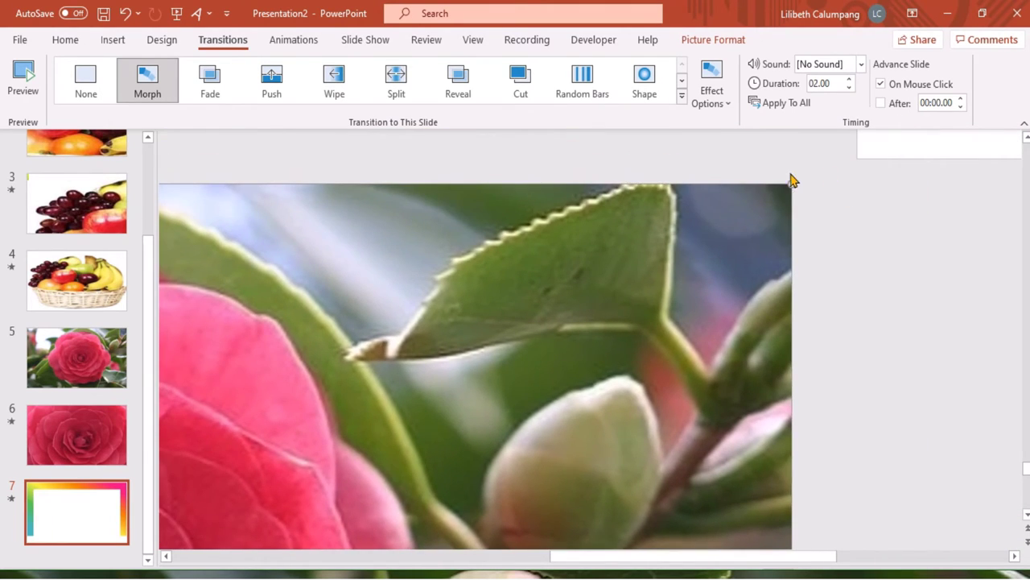
left_click_drag(790, 186, 1012, 111)
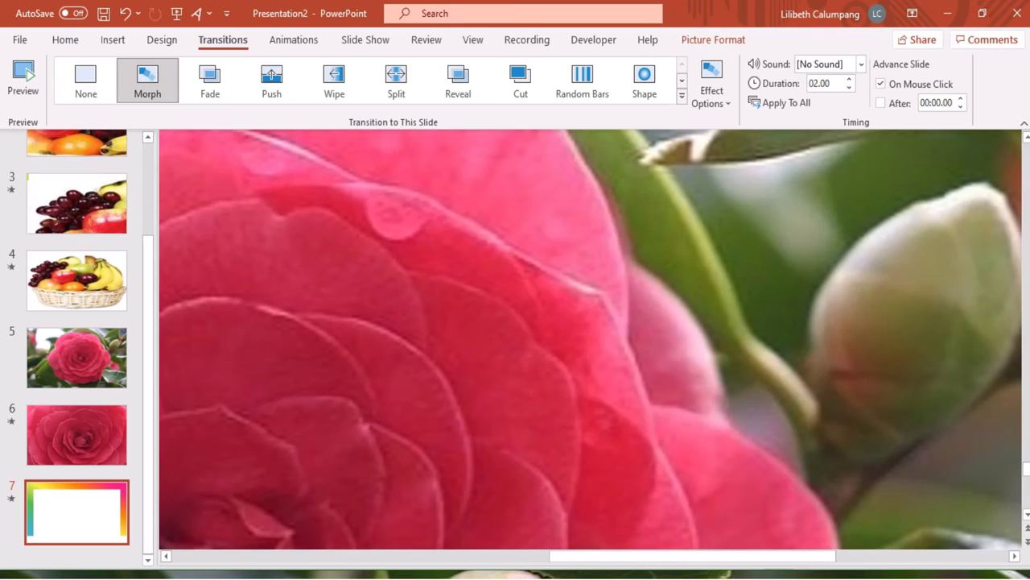
mouse_move(866, 157)
left_mouse_down()
mouse_move(740, 158)
mouse_move(752, 164)
left_mouse_up()
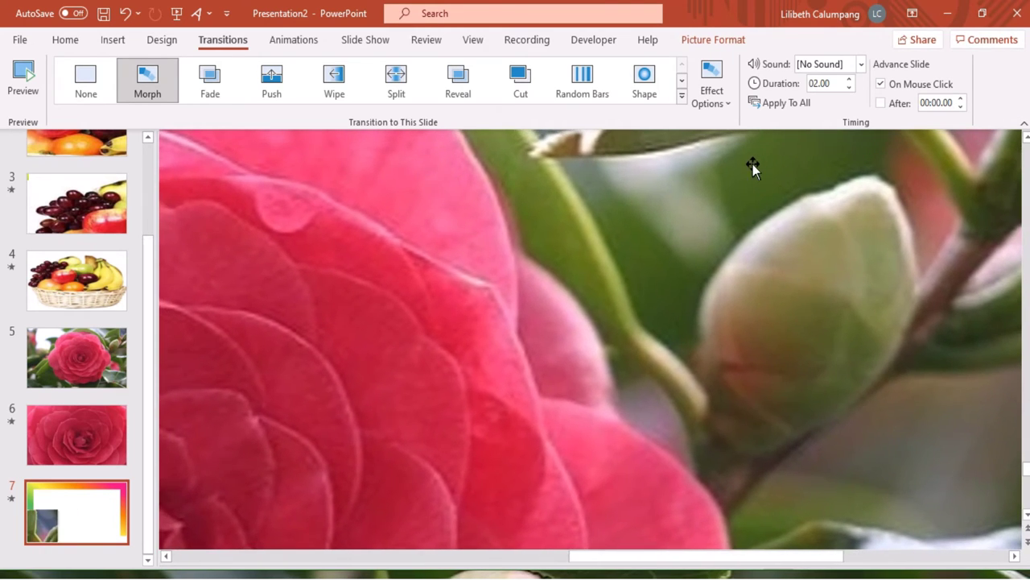
left_click(151, 73)
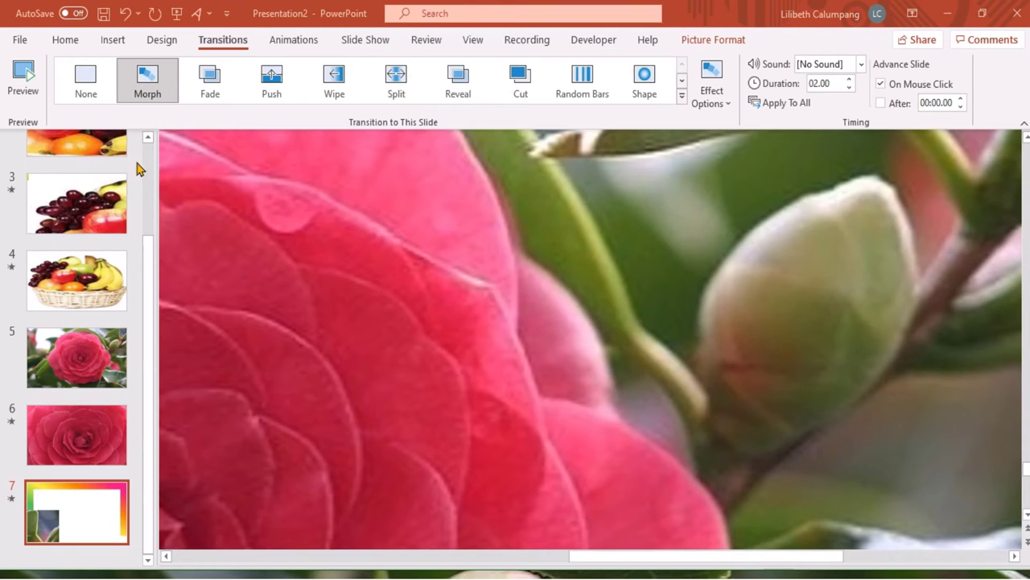
- Show the Create a Video export settings, Full HD 1080p and 05.00 seconds, with the timings list open
left_click(19, 40)
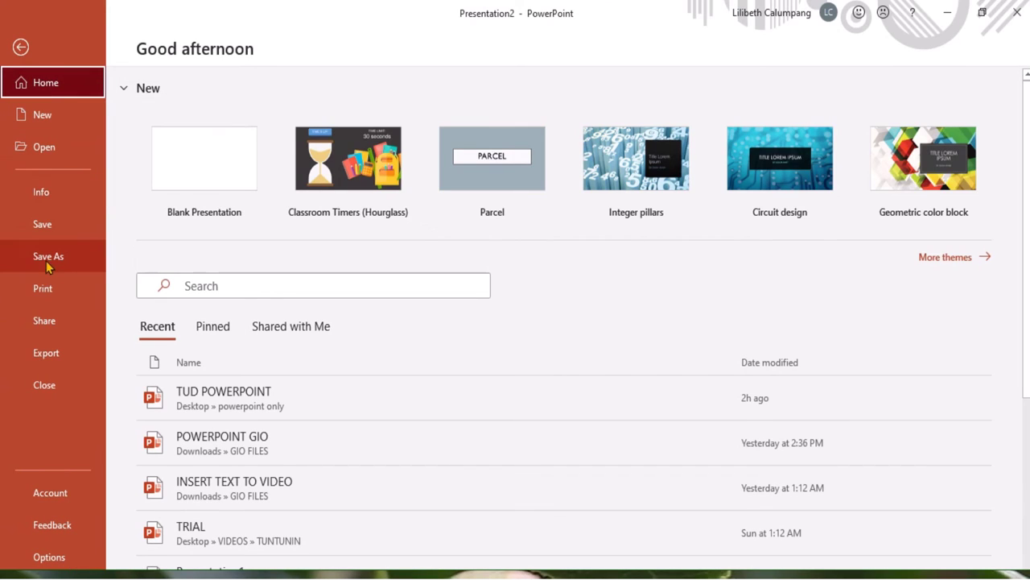
left_click(51, 355)
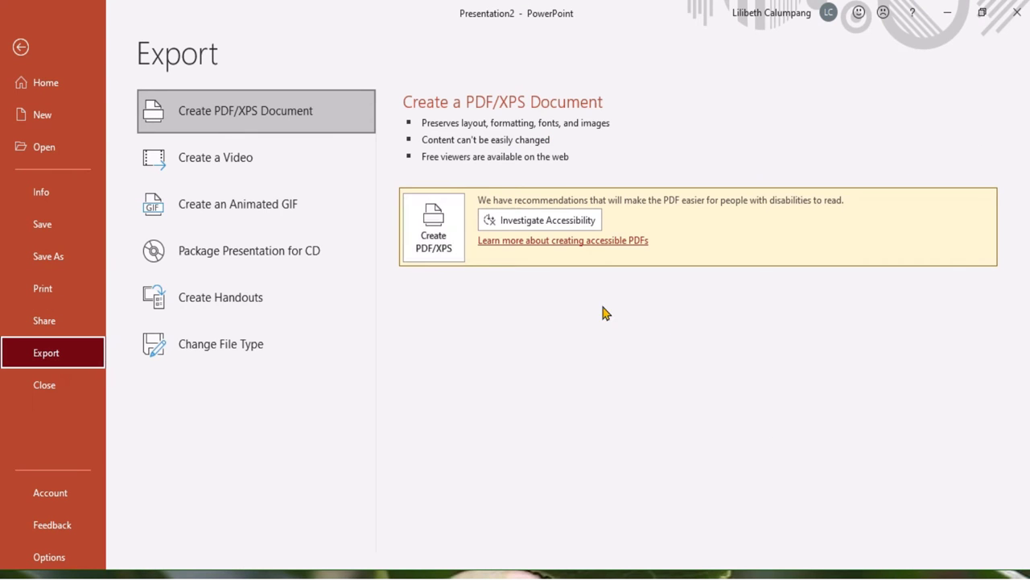
left_click(274, 165)
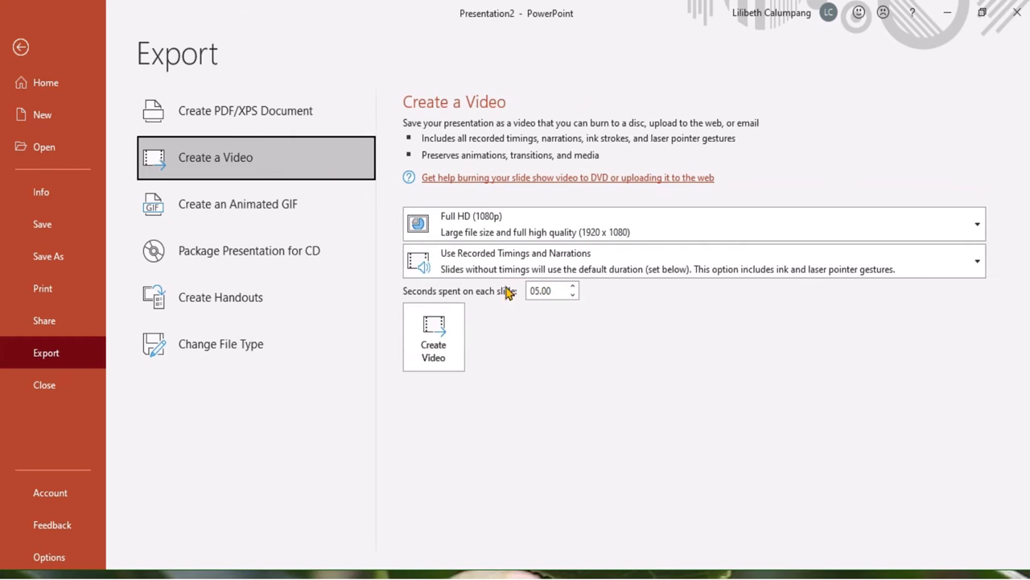
left_click(979, 267)
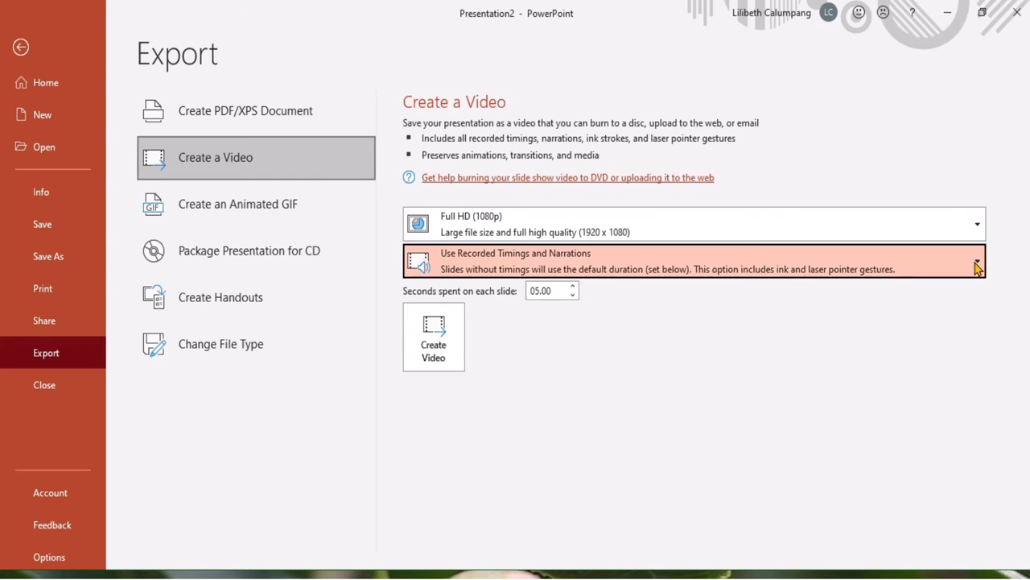
left_click(518, 394)
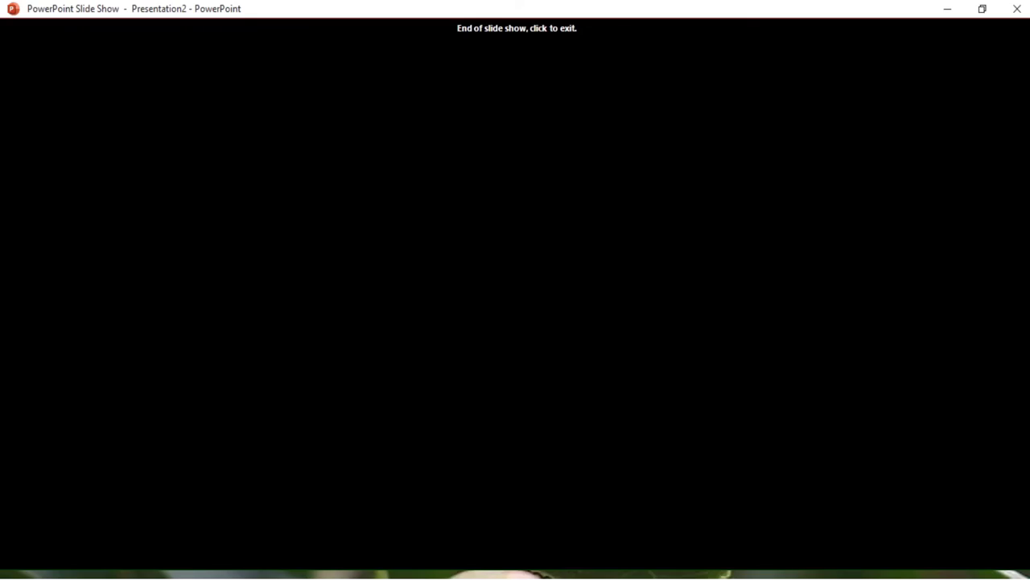
left_click(1018, 15)
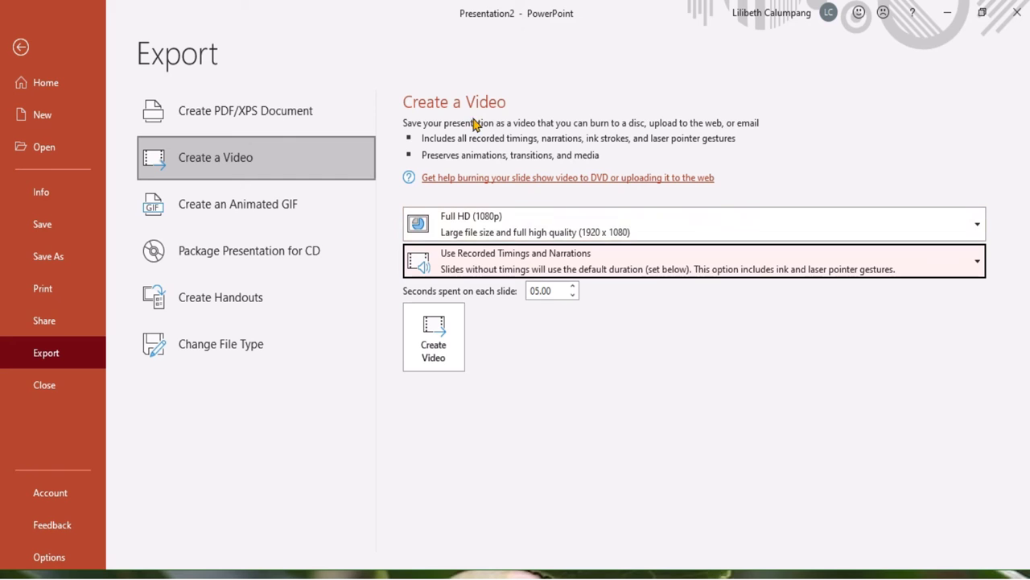
- Back in editing, enlarge slide 7's picture further onto the bud, then view slide 5
left_click(20, 47)
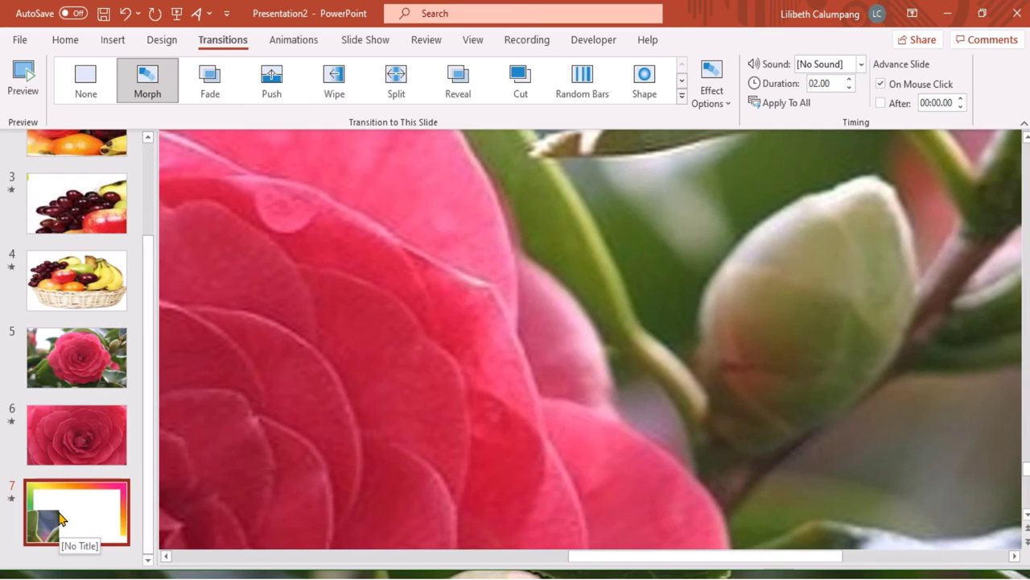
left_click(490, 324)
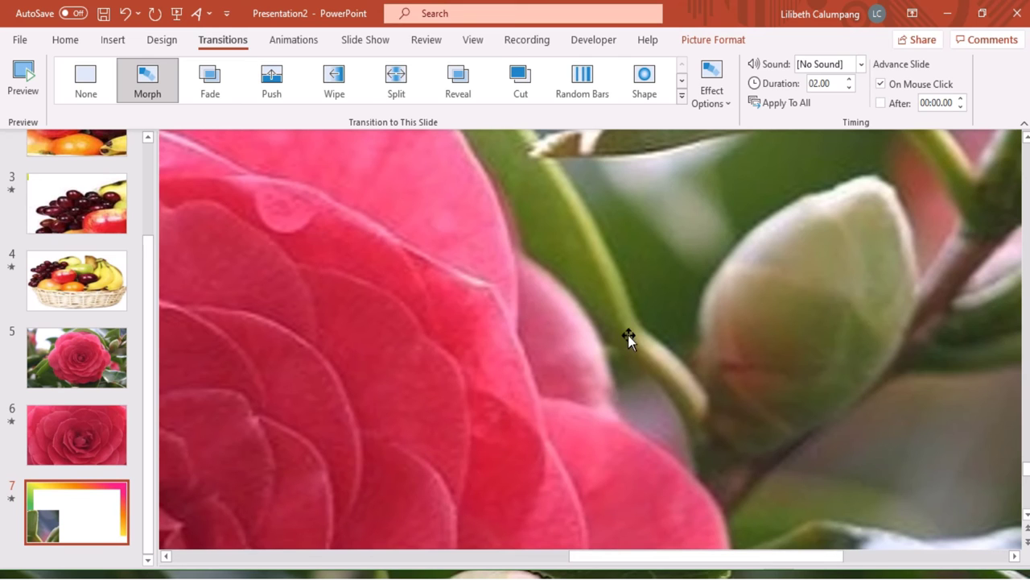
left_click_drag(748, 258, 396, 493)
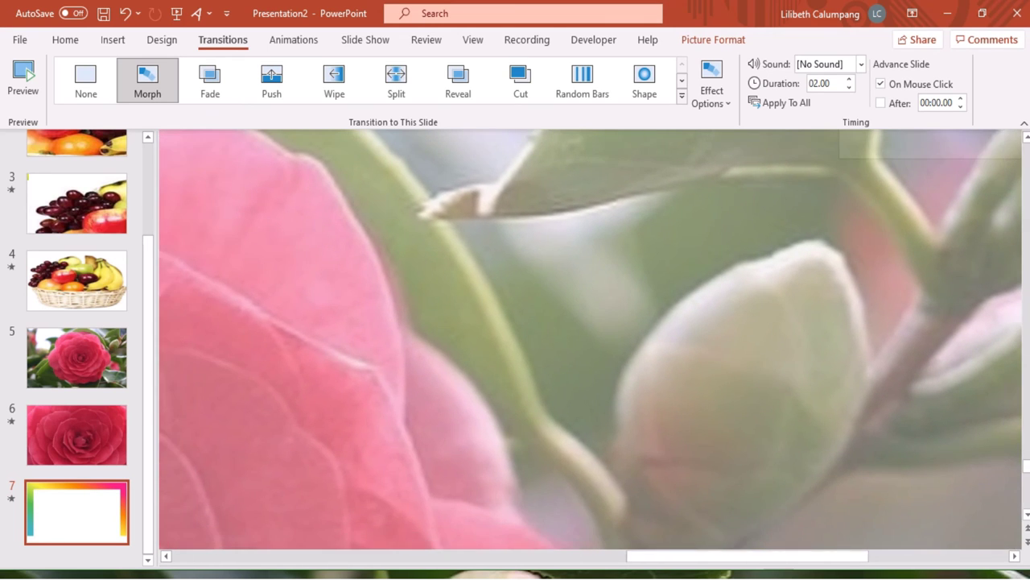
left_click_drag(720, 175, 1023, 149)
left_click_drag(762, 315, 794, 300)
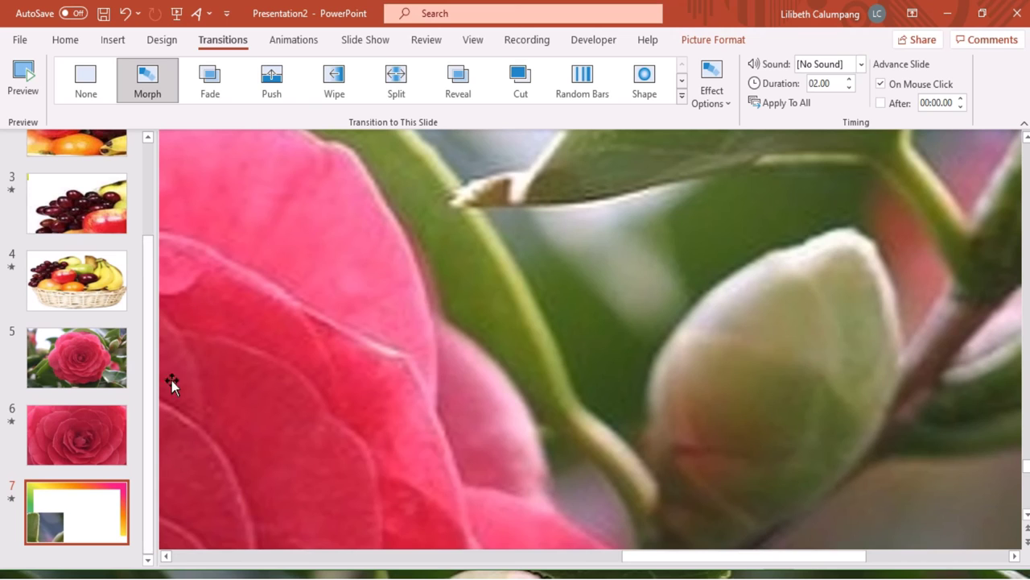
left_click(88, 521)
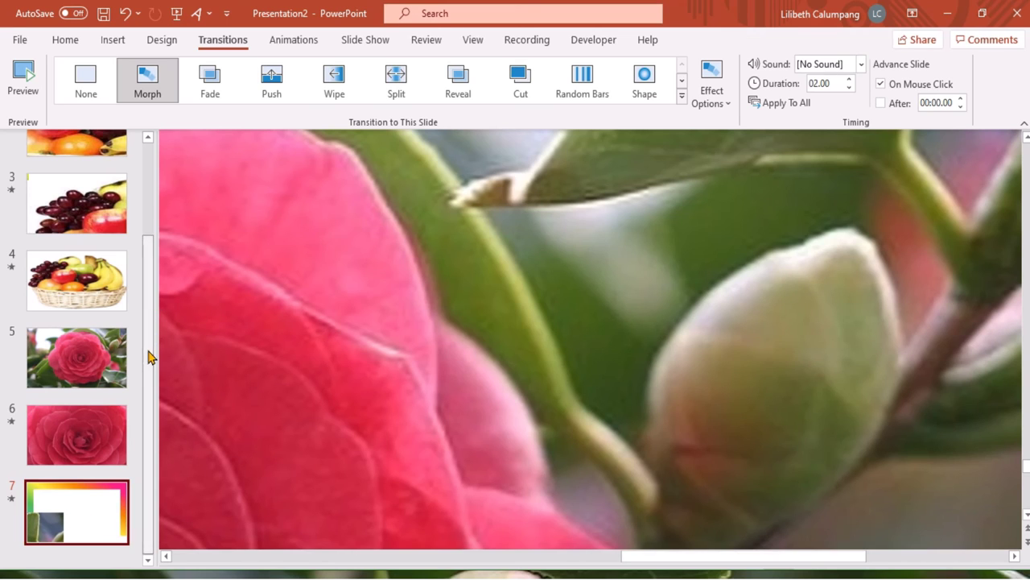
left_click(73, 370)
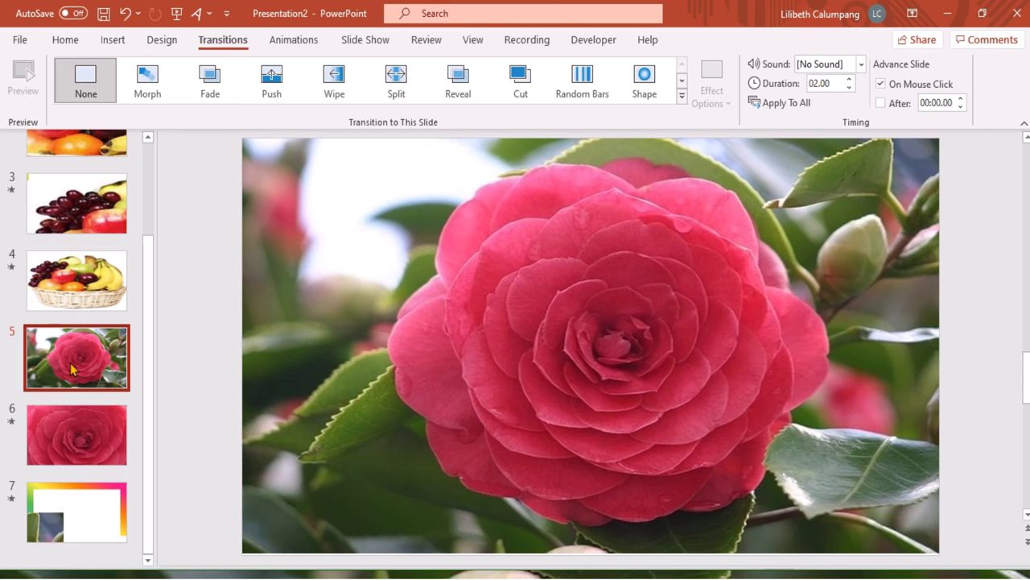
- Duplicate the full rose slide 5, move the copy after slide 7, and select its picture
right_click(72, 370)
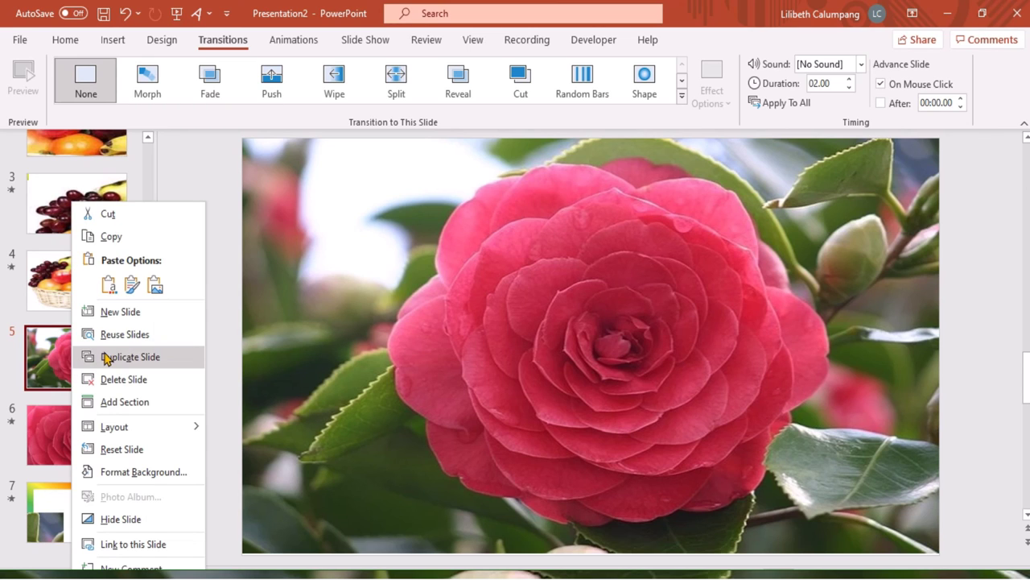
left_click(103, 356)
left_click_drag(86, 357, 81, 497)
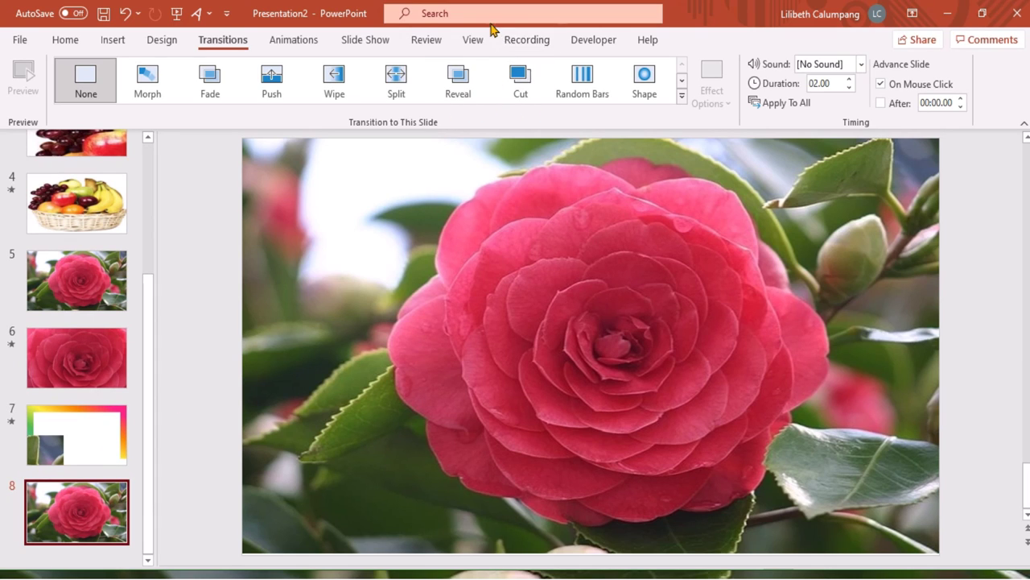
left_click(491, 148)
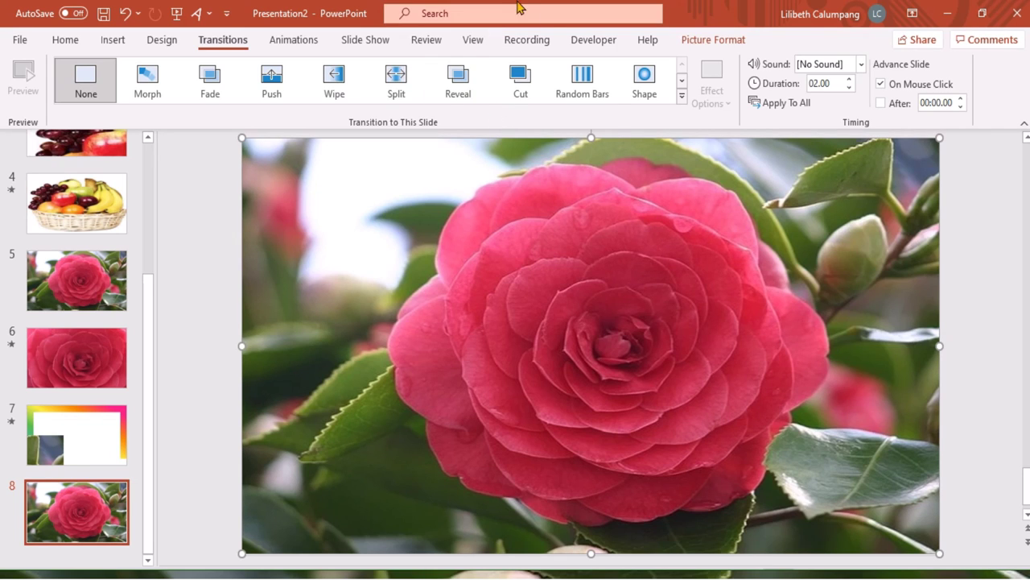
mouse_move(425, 37)
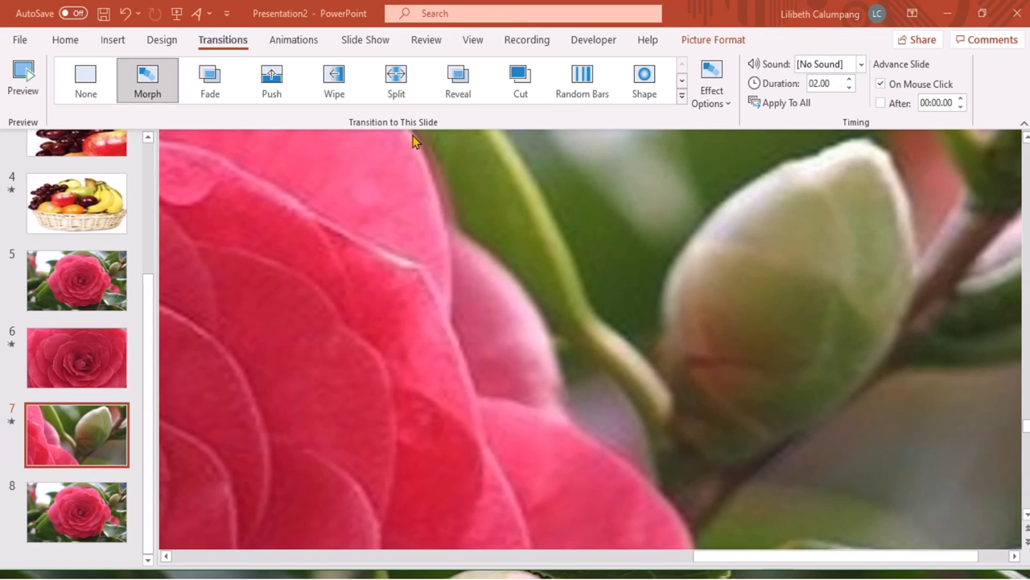
mouse_move(519, 4)
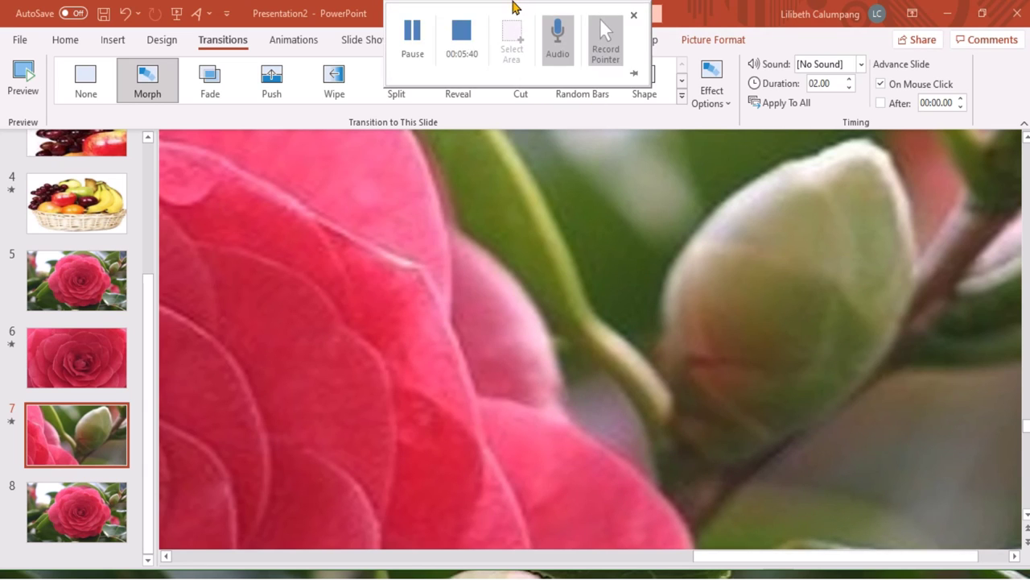